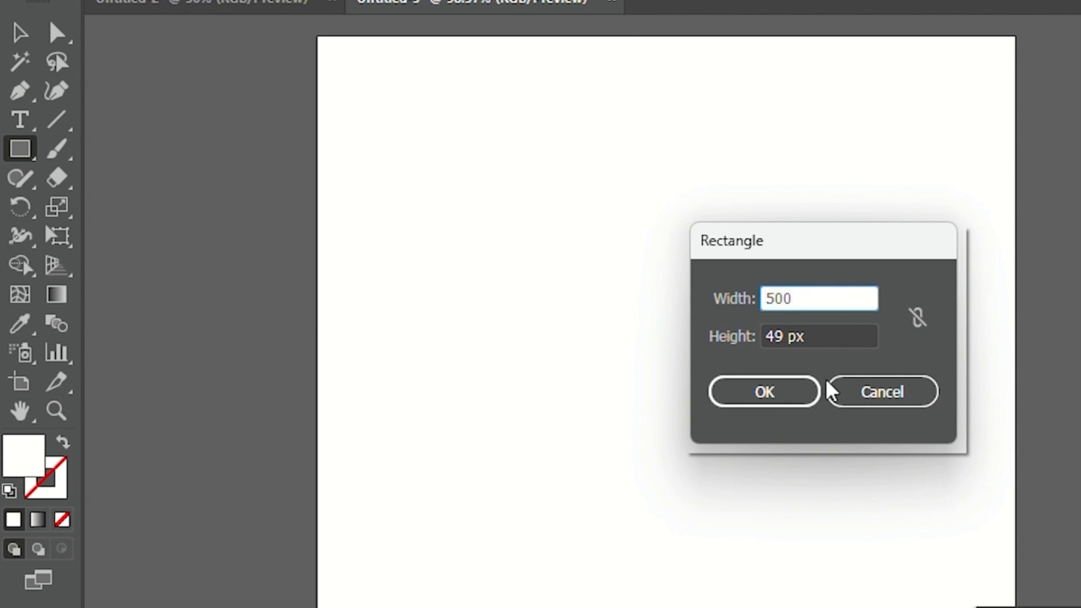
Step: Create a white rectangle 500 px wide and 500 px high
click(829, 332)
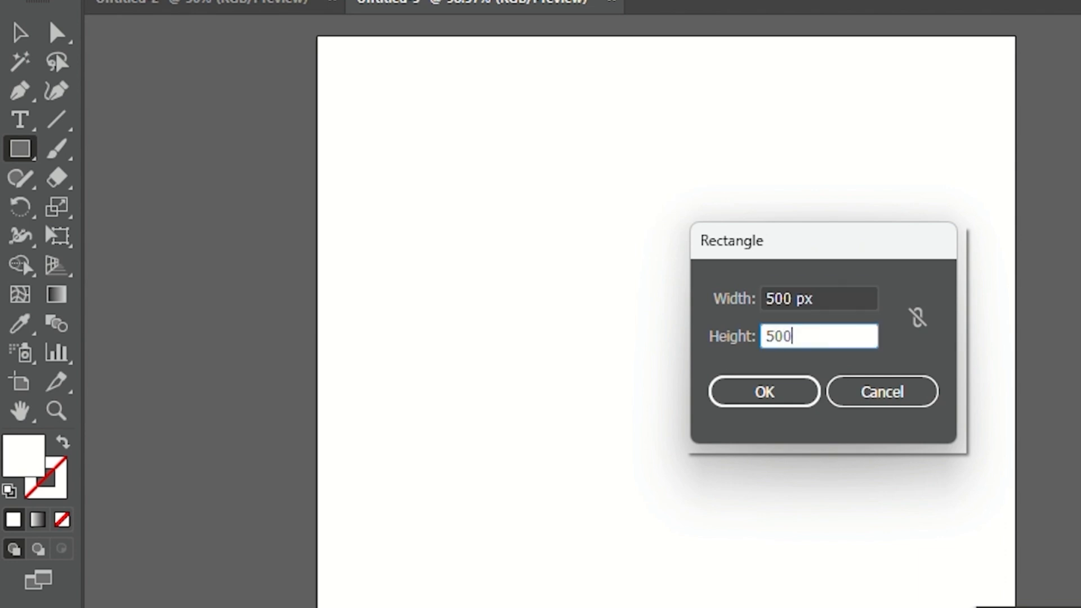
text(500)
key(Return)
Step: Centre the white square horizontally and vertically on the artboard and lock it in Layer 1
click(20, 32)
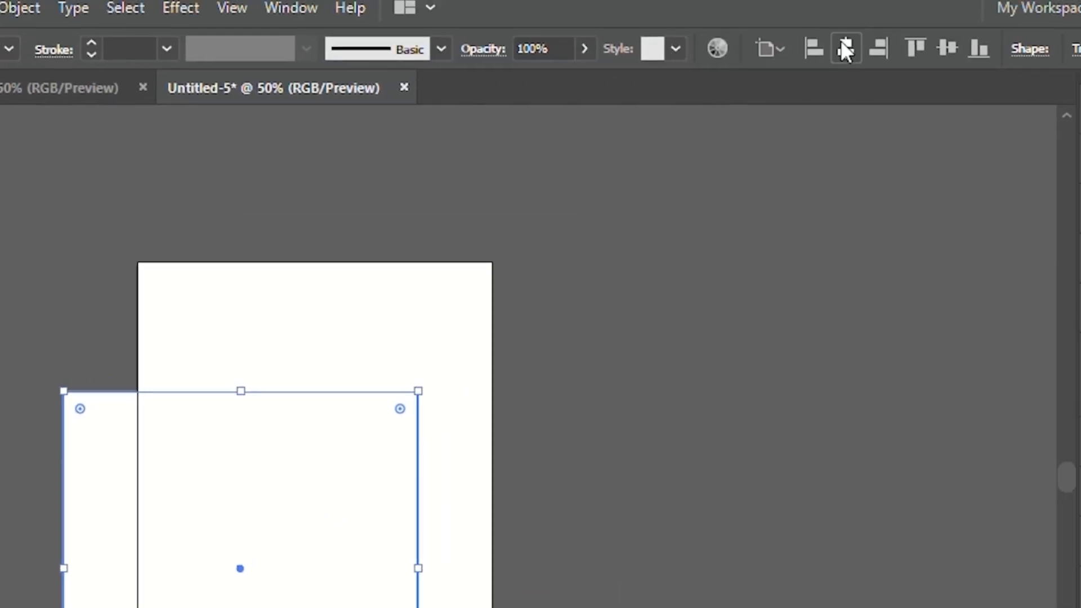
click(846, 49)
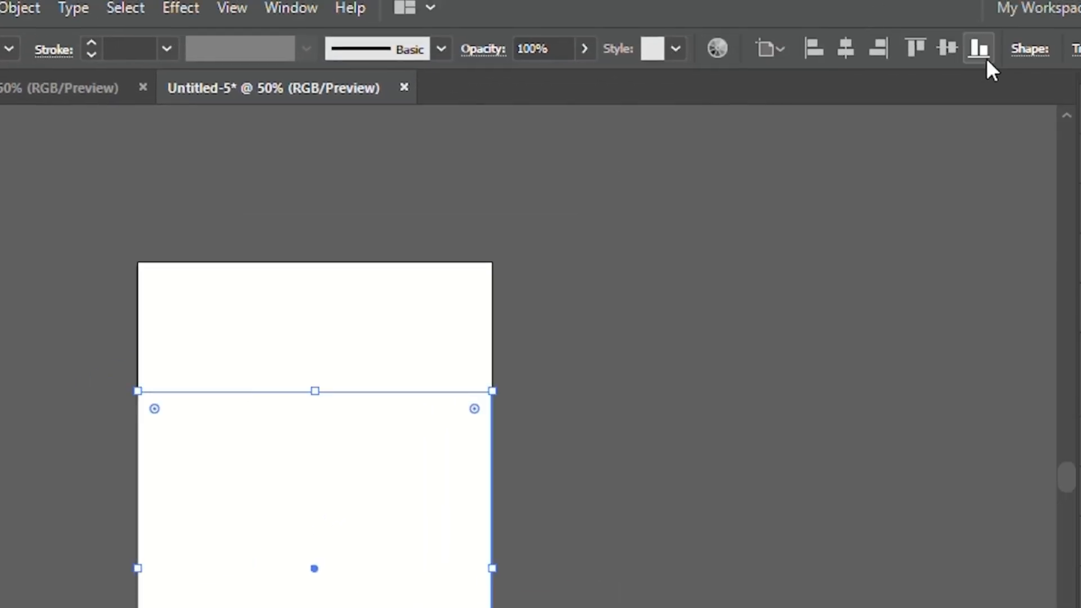
click(957, 52)
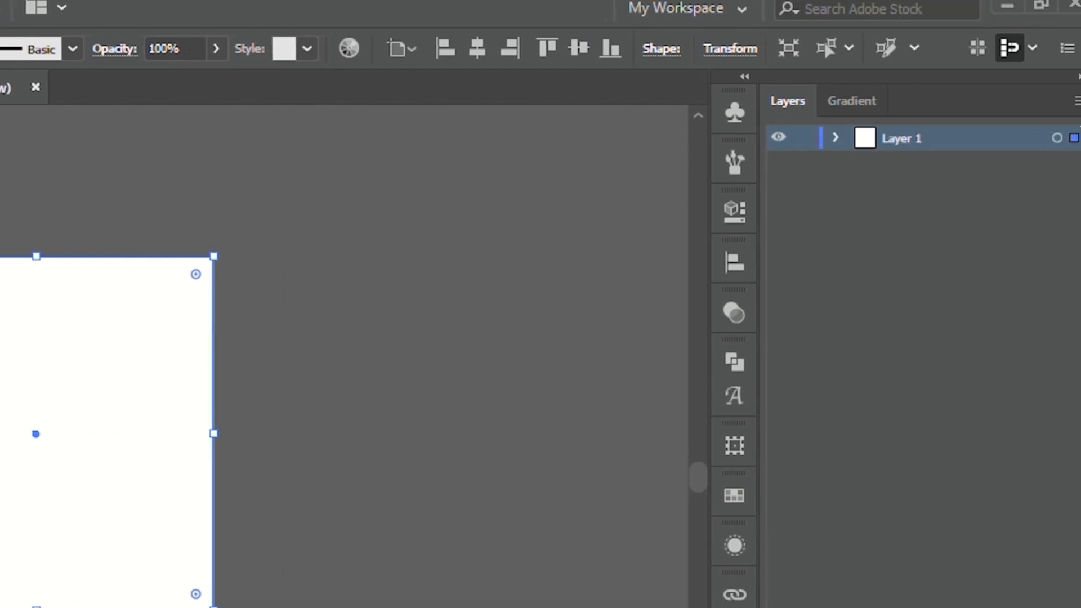
click(828, 138)
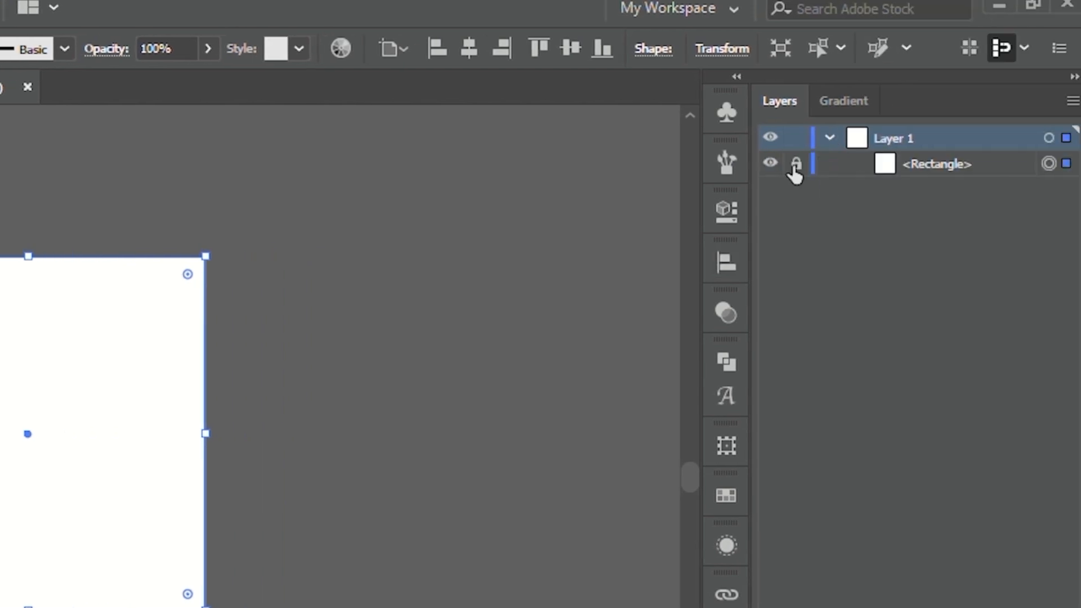
click(796, 164)
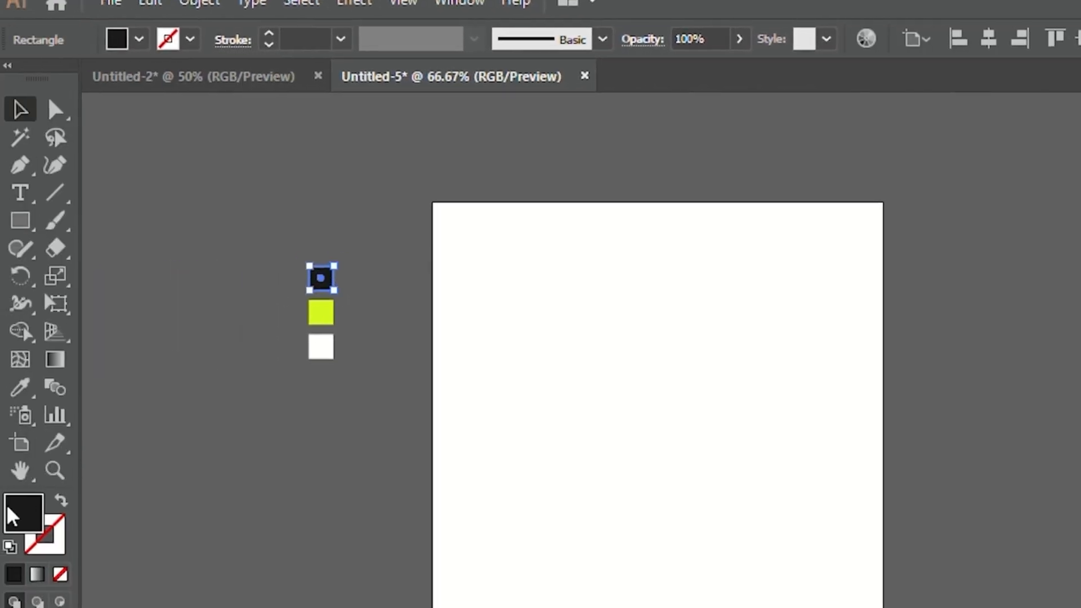
Step: Check the hex colour codes of the black, lime and white palette squares beside the artboard
double_click(8, 508)
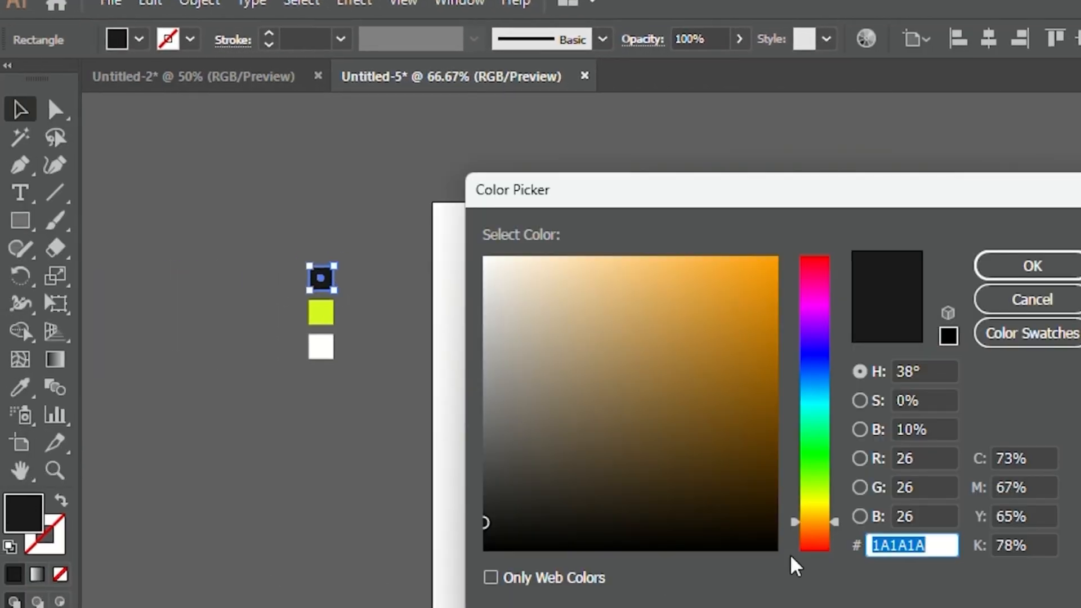
click(1067, 265)
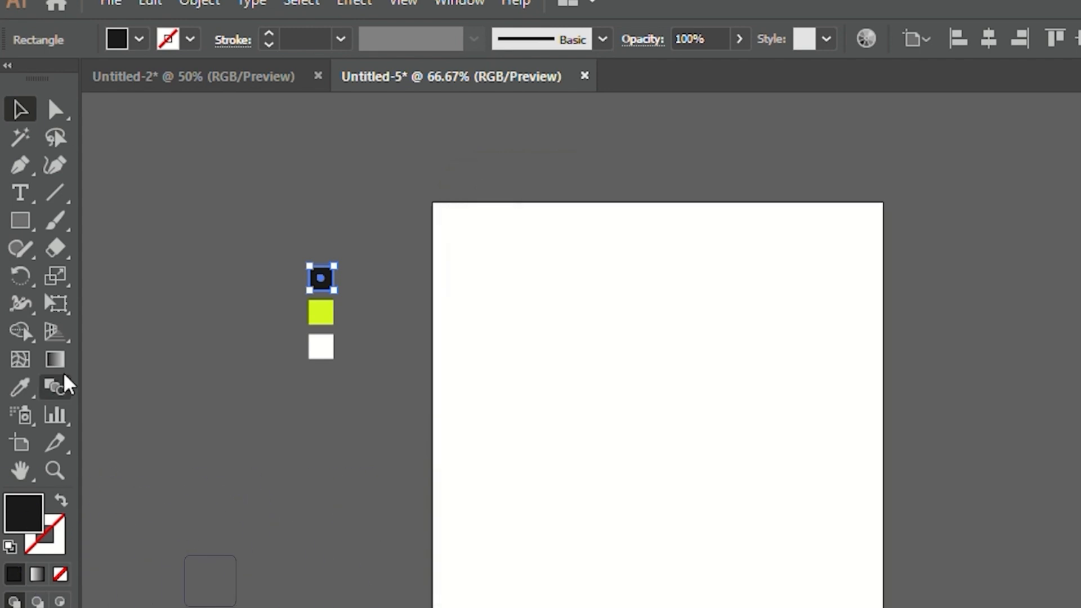
click(321, 311)
double_click(31, 511)
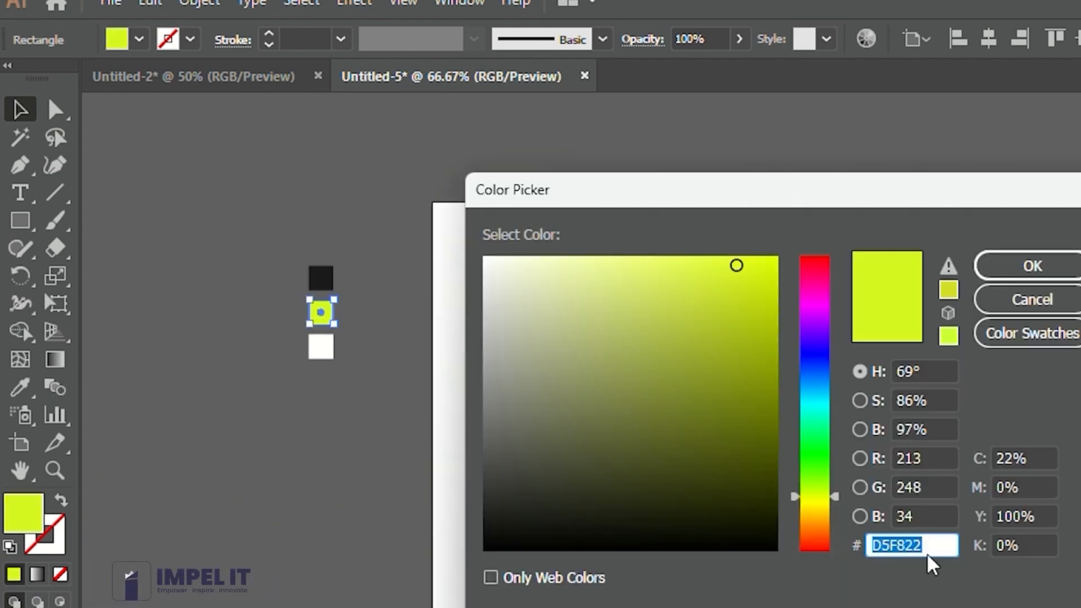
click(1033, 266)
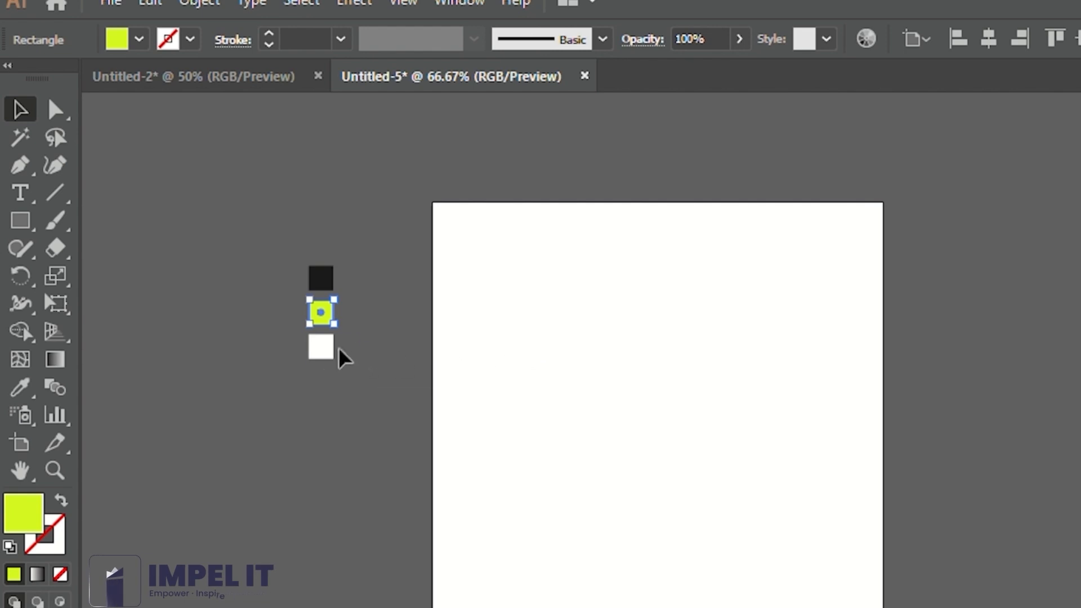
click(322, 350)
double_click(25, 516)
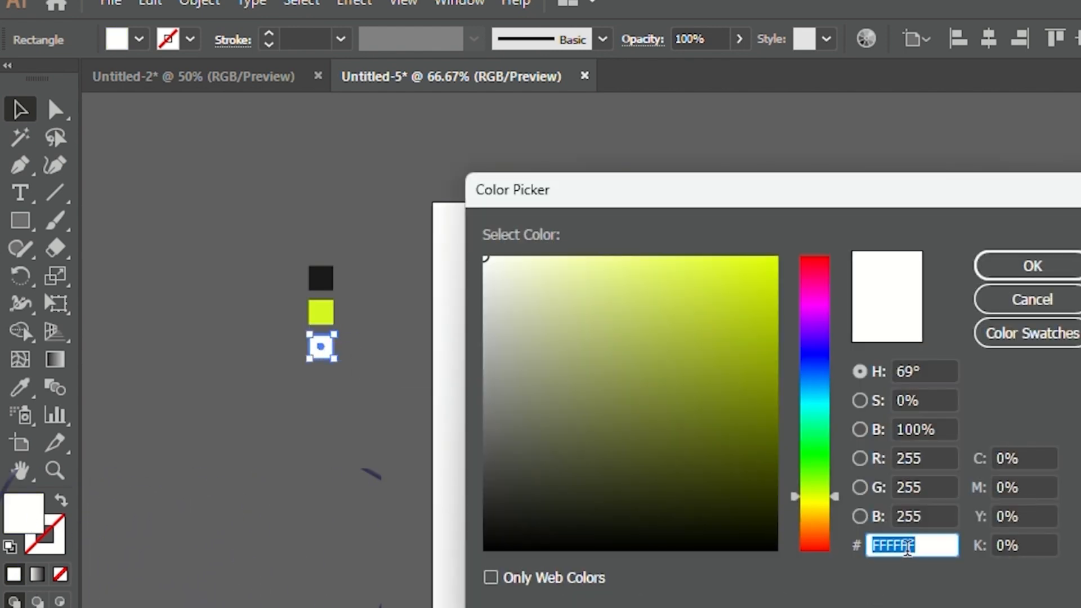
click(1053, 266)
click(525, 376)
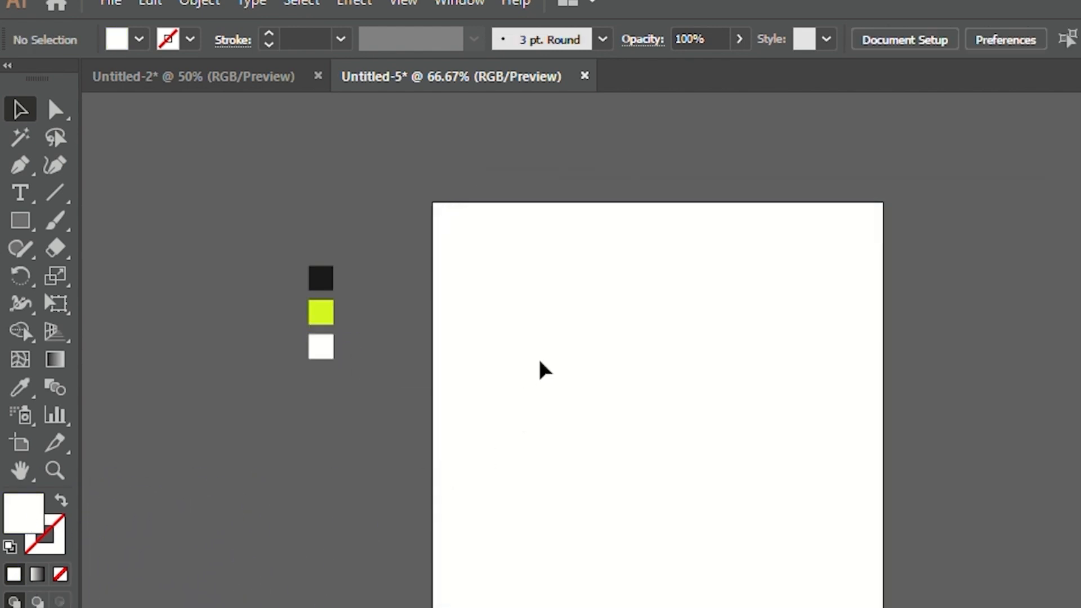
Step: Draw a large rectangle overlapping the artboard's upper-left corner and fill it with the dark palette colour
scroll(542, 369, down, 1)
scroll(569, 437, up, 1)
scroll(570, 437, down, 3)
click(13, 226)
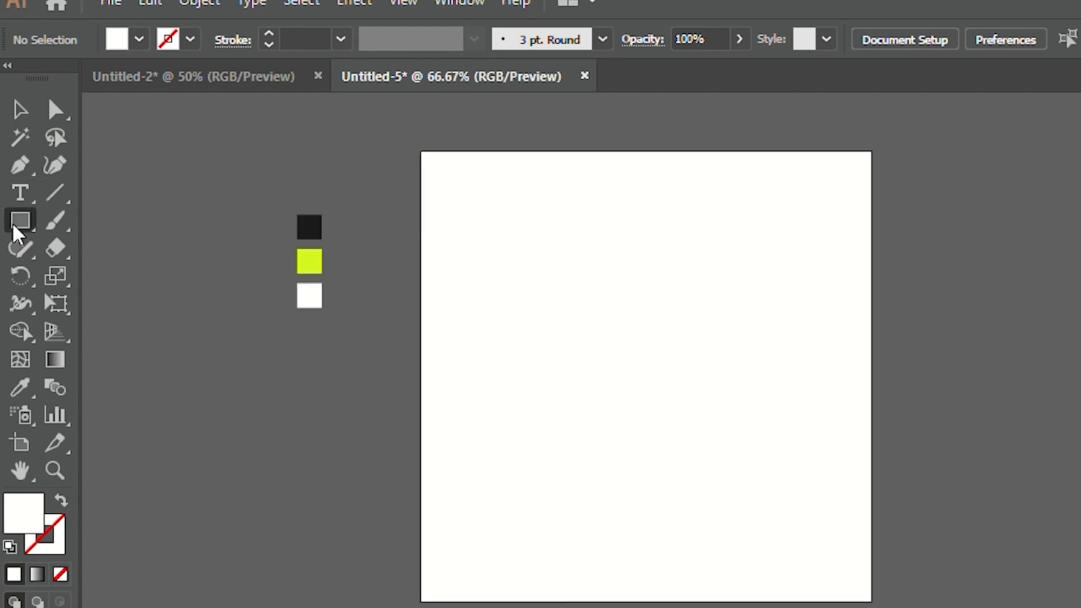
drag(401, 129, 719, 503)
click(31, 388)
click(309, 231)
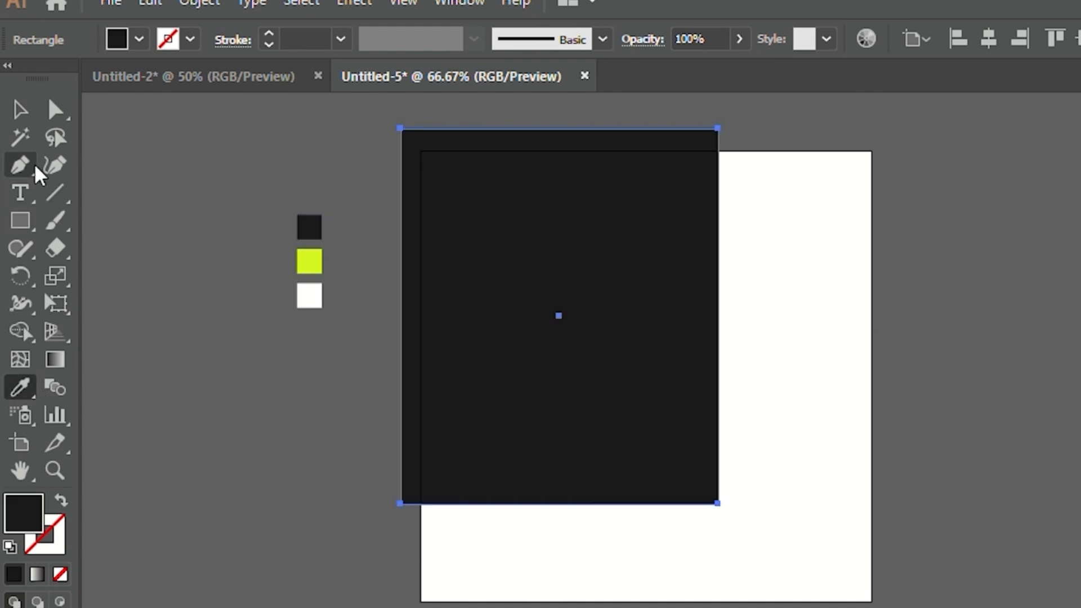
click(27, 114)
click(230, 374)
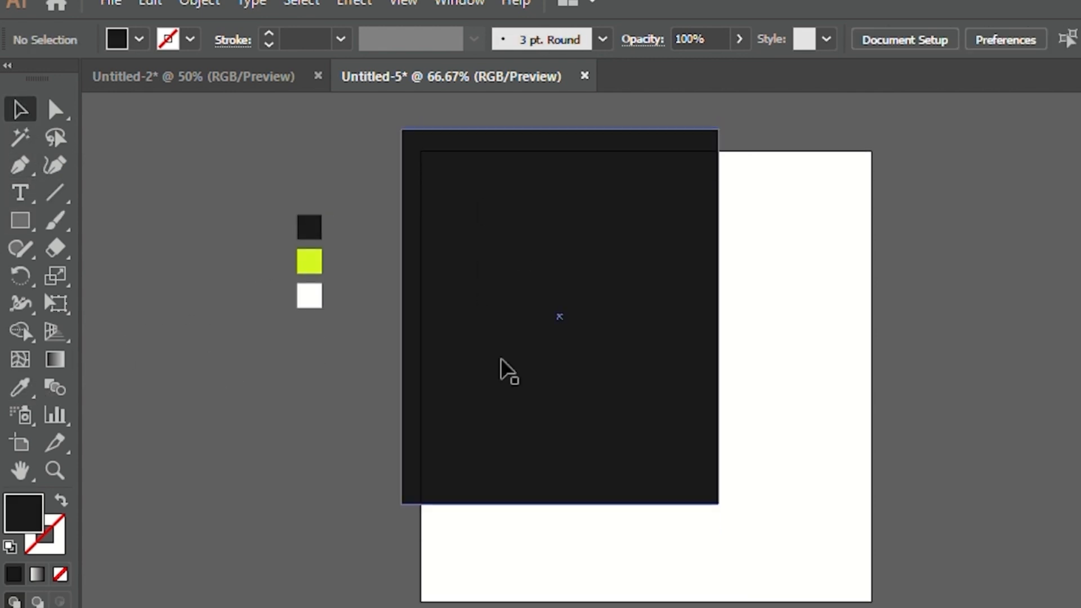
Step: Draw a smaller dark rectangle at the artboard's lower right, overlapping the large one and extending past the artboard's right edge
scroll(415, 401, right, 2)
click(20, 220)
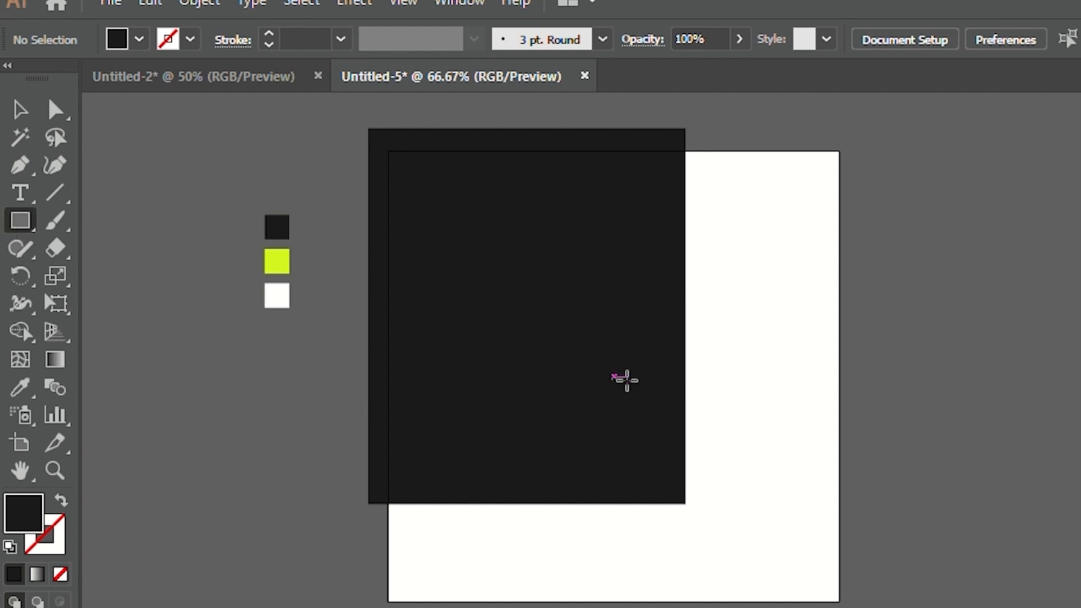
drag(612, 376, 899, 583)
click(17, 109)
click(169, 175)
Step: Create an outward offset path around the smaller dark rectangle
click(697, 444)
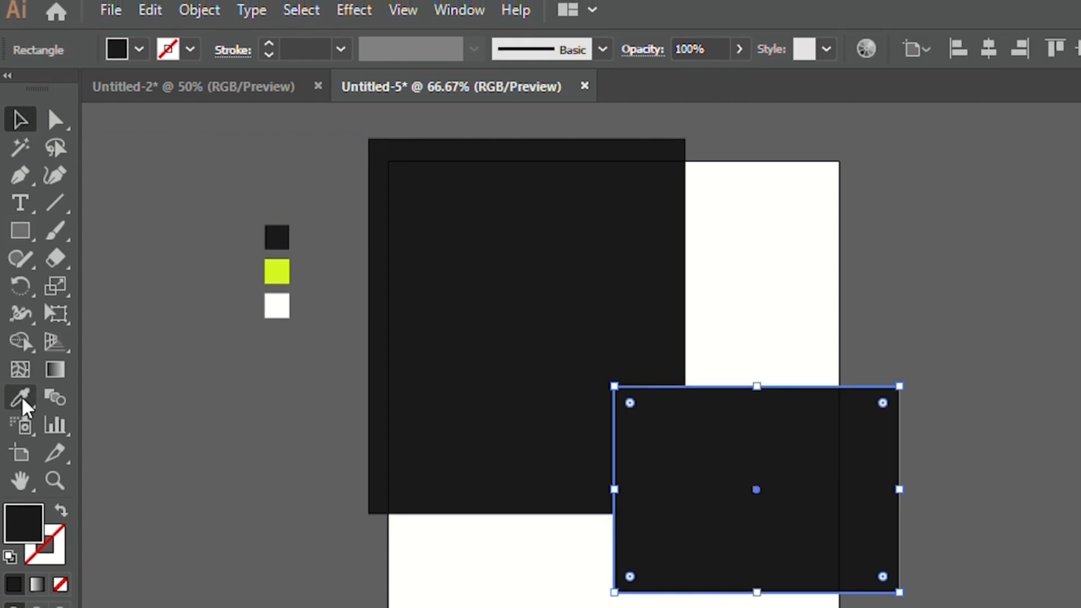
click(201, 22)
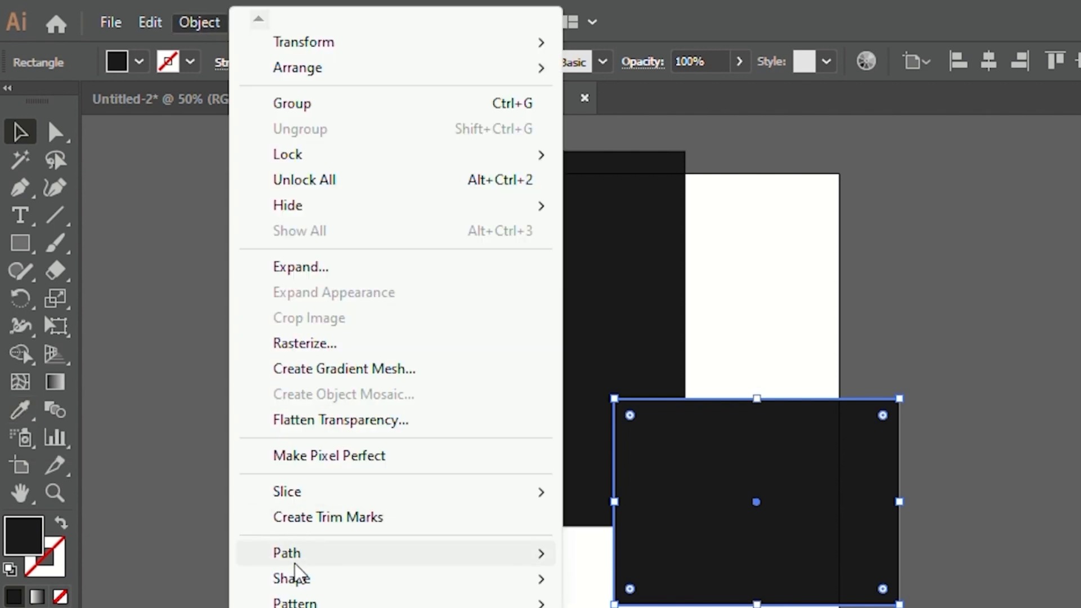
mouse_move(293, 555)
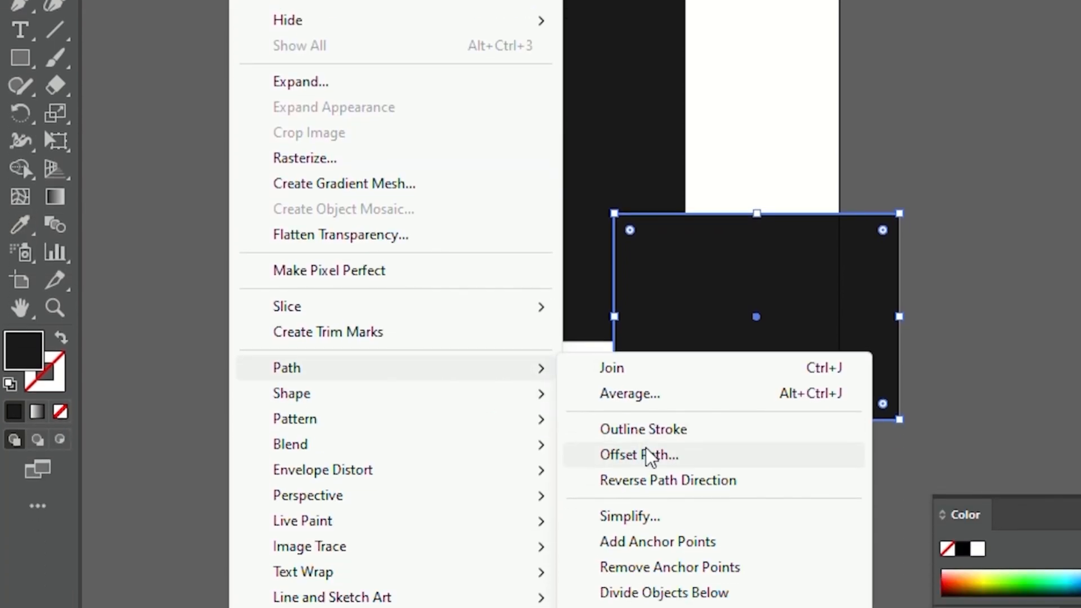
click(651, 455)
click(870, 317)
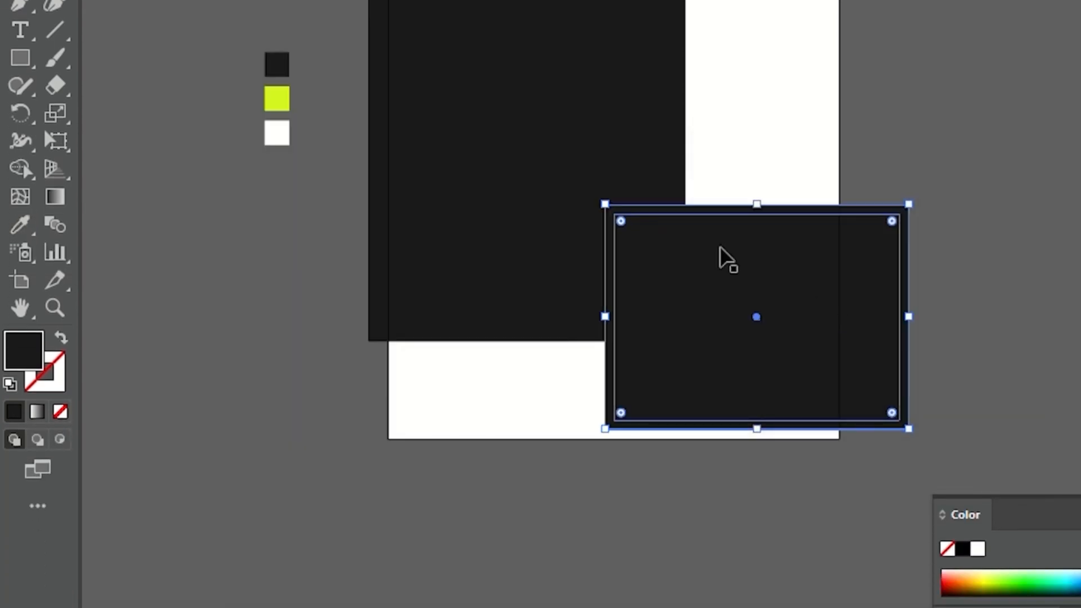
Step: Fill the offset rectangle with white sampled from the background
click(22, 226)
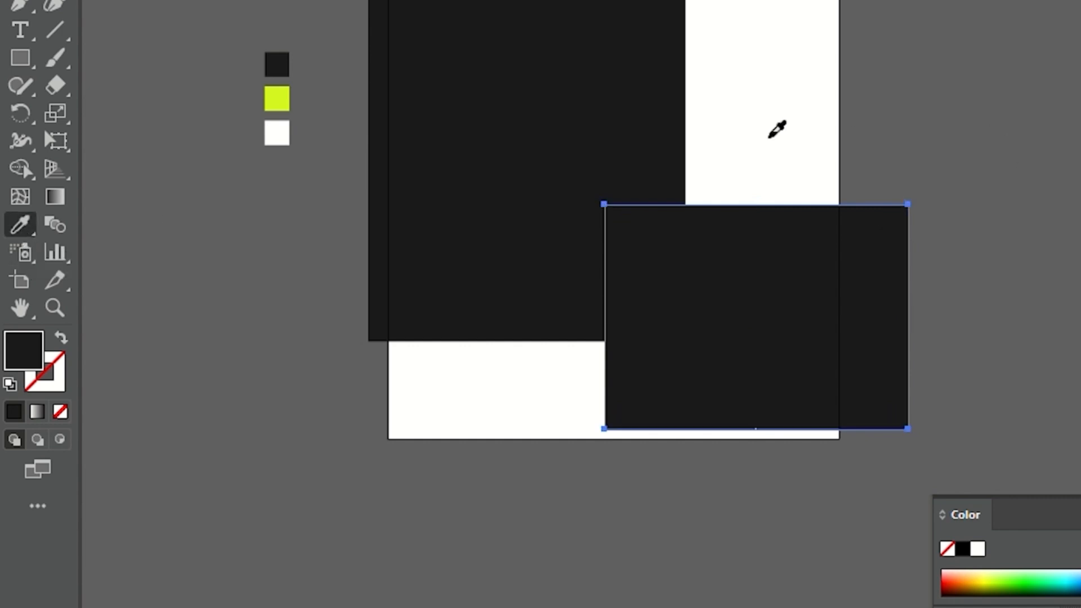
click(777, 130)
click(20, 54)
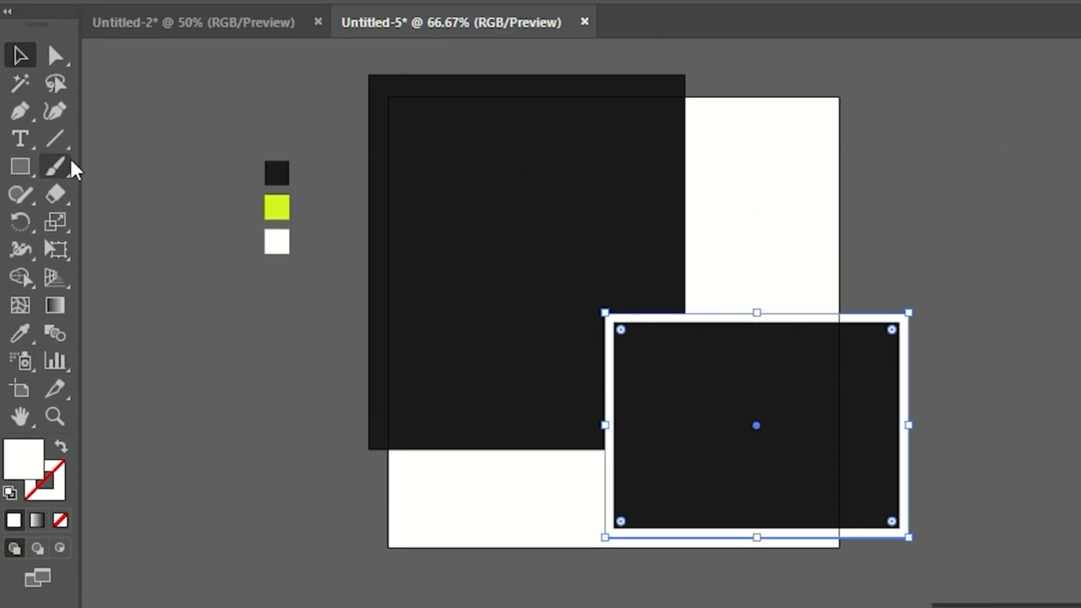
Step: Fill the offset rectangle with the lime palette colour
click(20, 333)
click(279, 209)
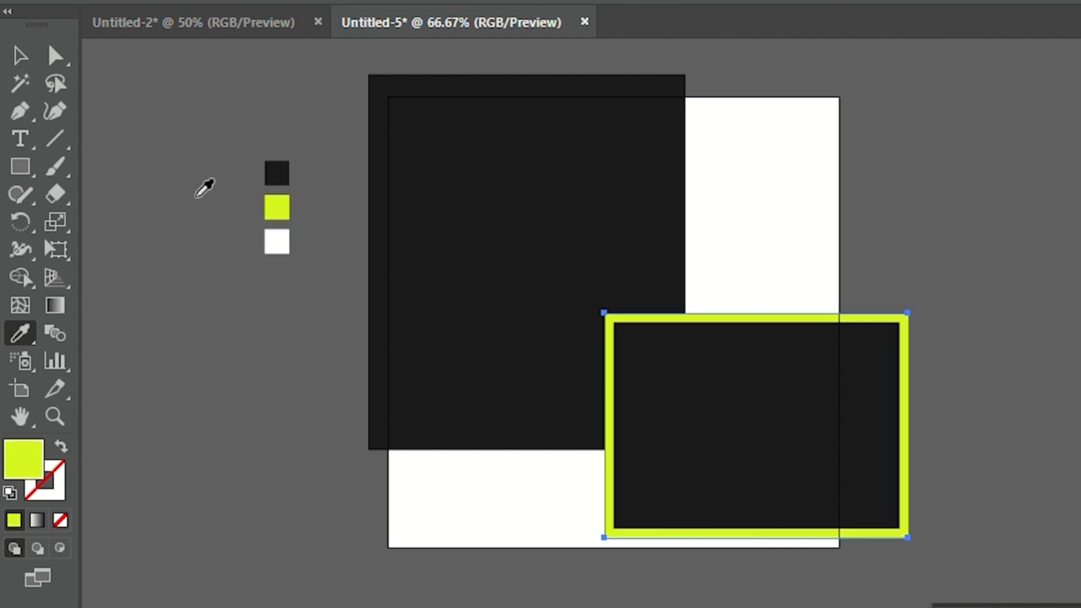
click(19, 56)
Step: Create an outward offset path around the lime rectangle and fill the new outer rectangle with the white palette colour
click(198, 17)
mouse_move(284, 484)
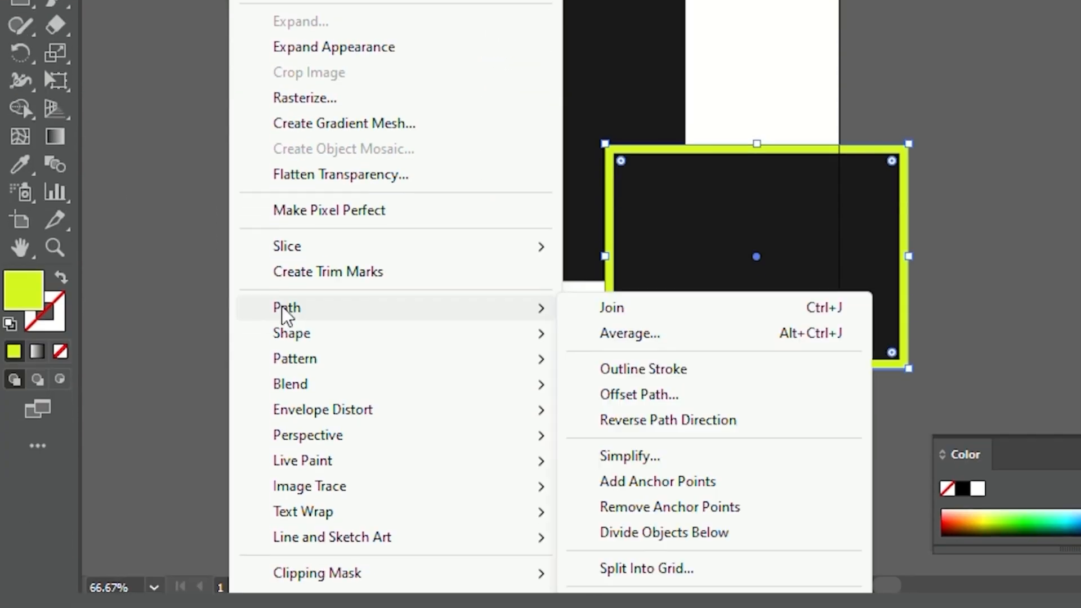
click(711, 398)
click(848, 258)
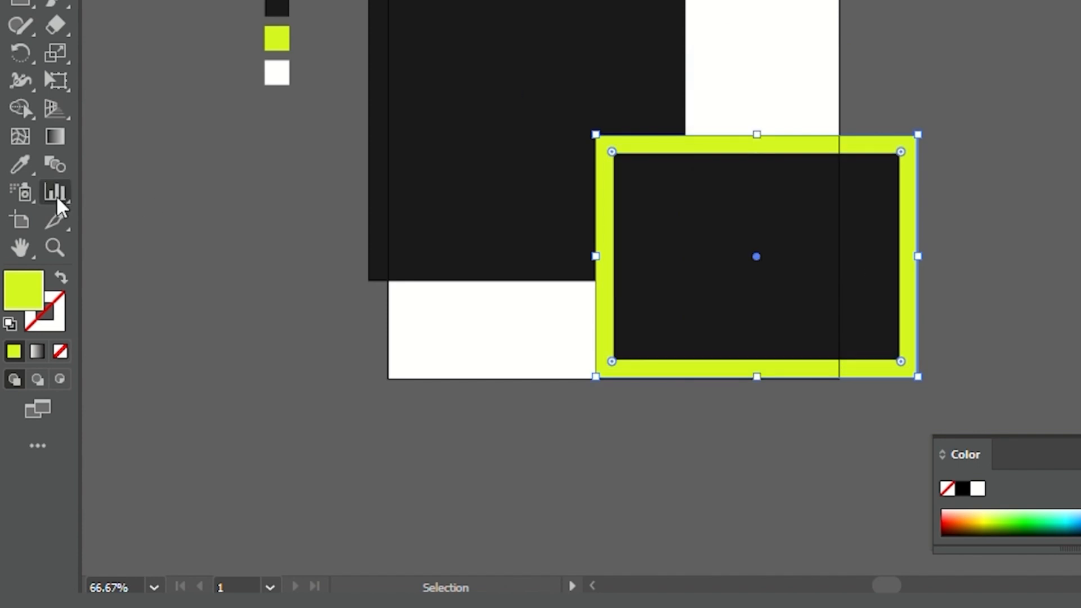
click(20, 165)
click(277, 73)
click(15, 43)
click(185, 299)
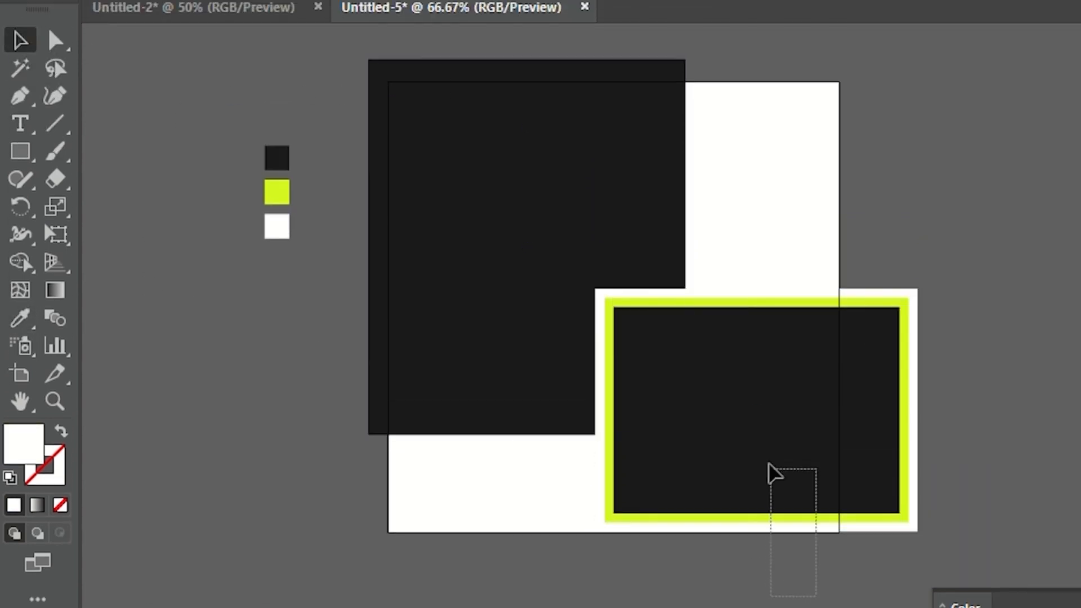
Step: Recolour the inner dark rectangle of the frame with the next lighter dark grey swatch
drag(774, 473, 772, 471)
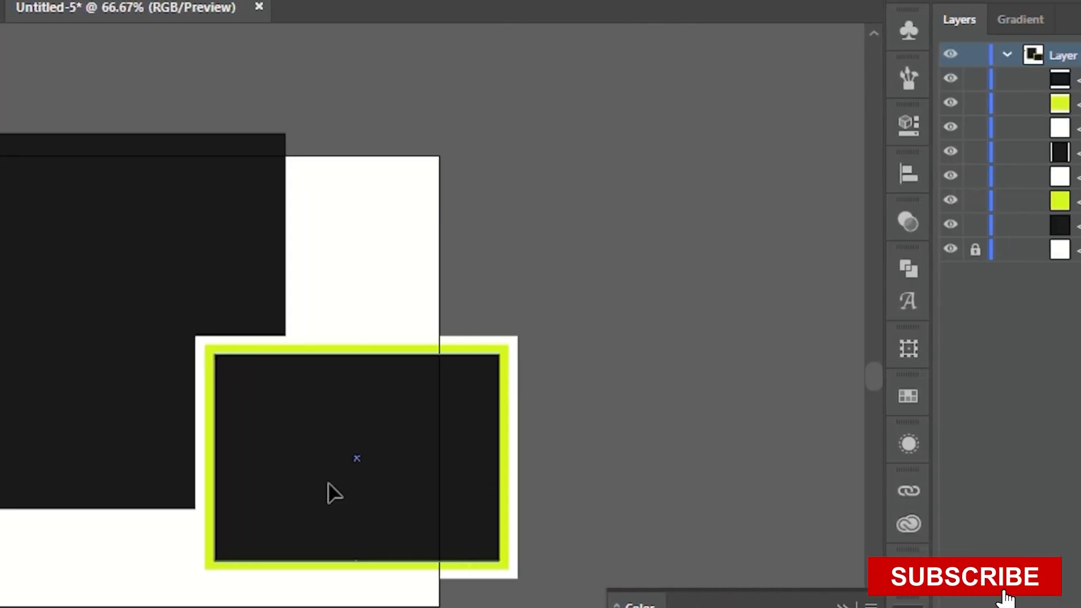
click(328, 484)
click(909, 396)
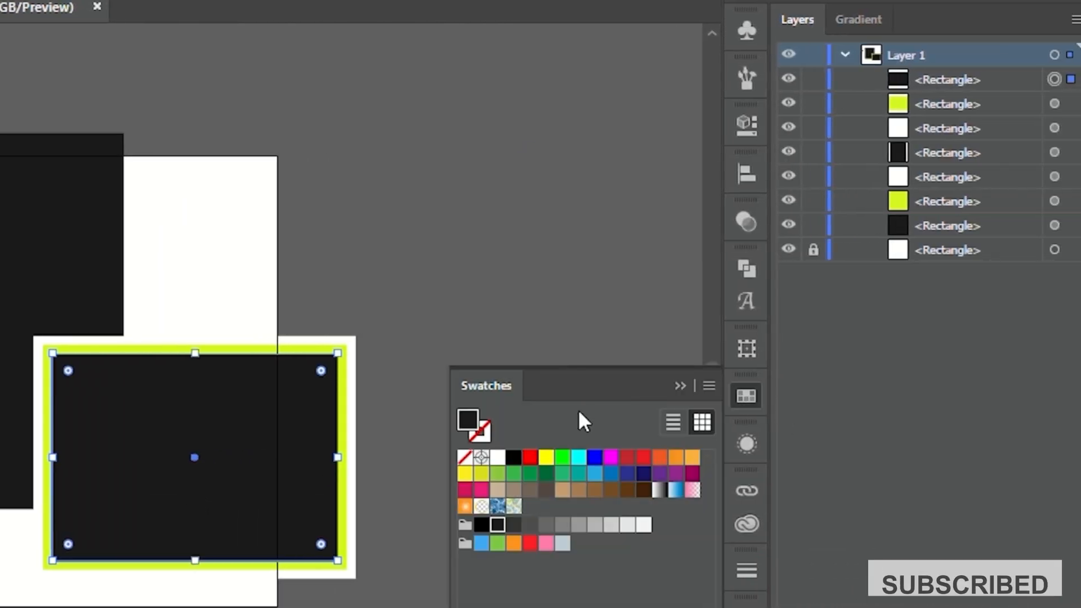
click(514, 524)
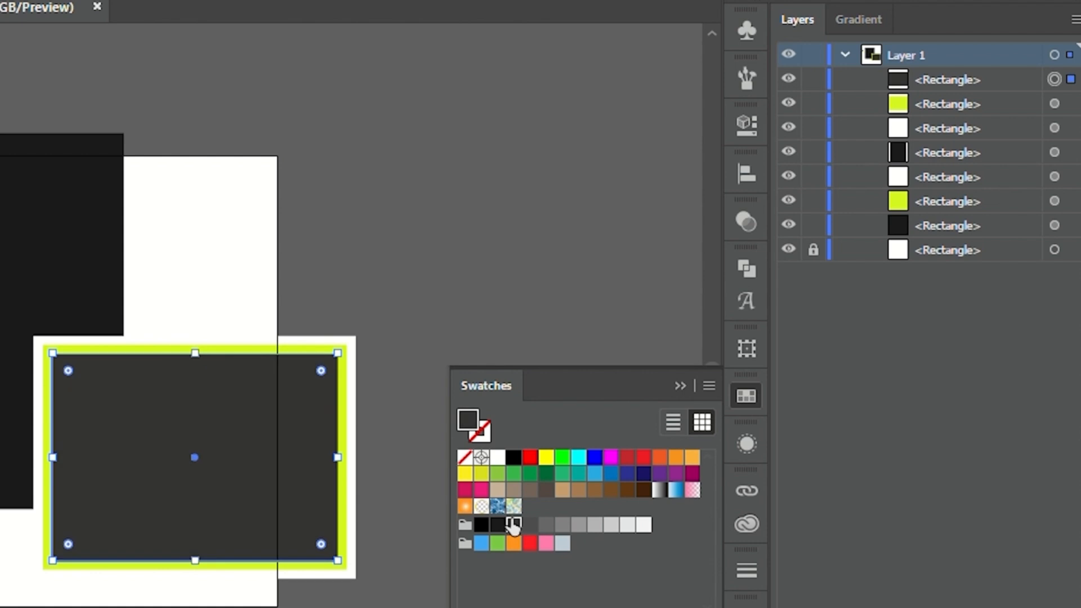
Step: Duplicate the dark grey rectangle in the layer stack and make a clipping mask from the two copies
alt+drag(934, 79, 946, 92)
shift+click(1055, 80)
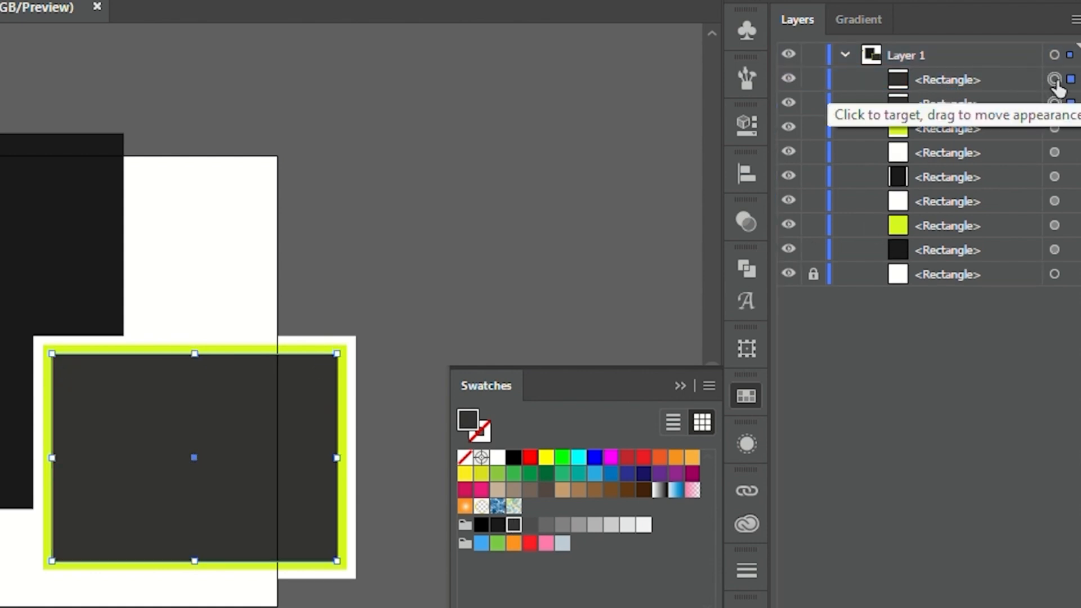
key(ctrl+7)
Step: Group the grey, lime and white frame pieces and name the group Image
drag(286, 449, 290, 454)
key(ctrl+g)
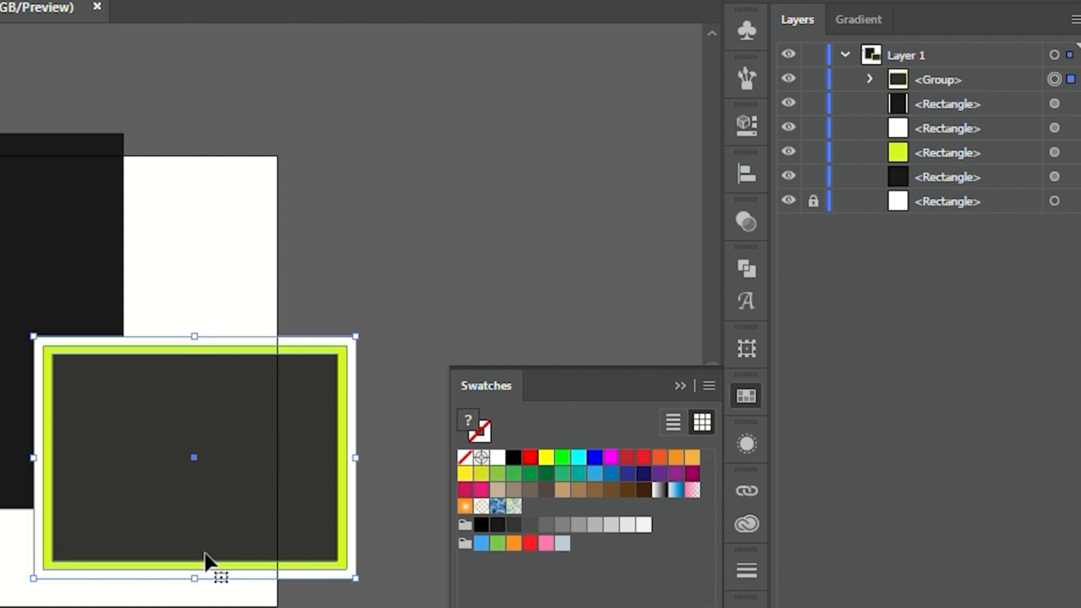
double_click(948, 79)
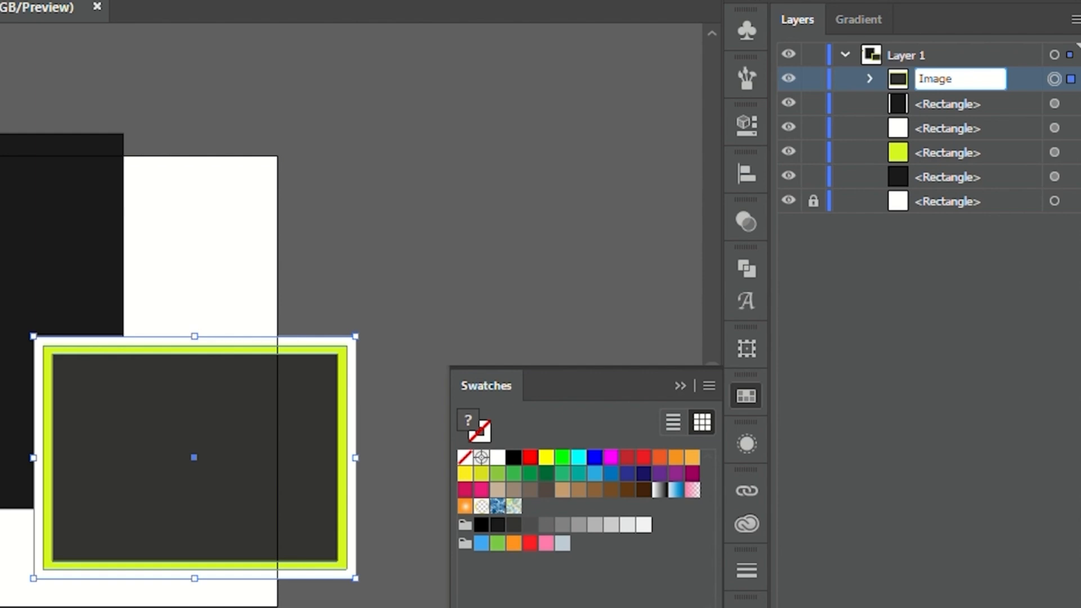
text(Image)
key(Return)
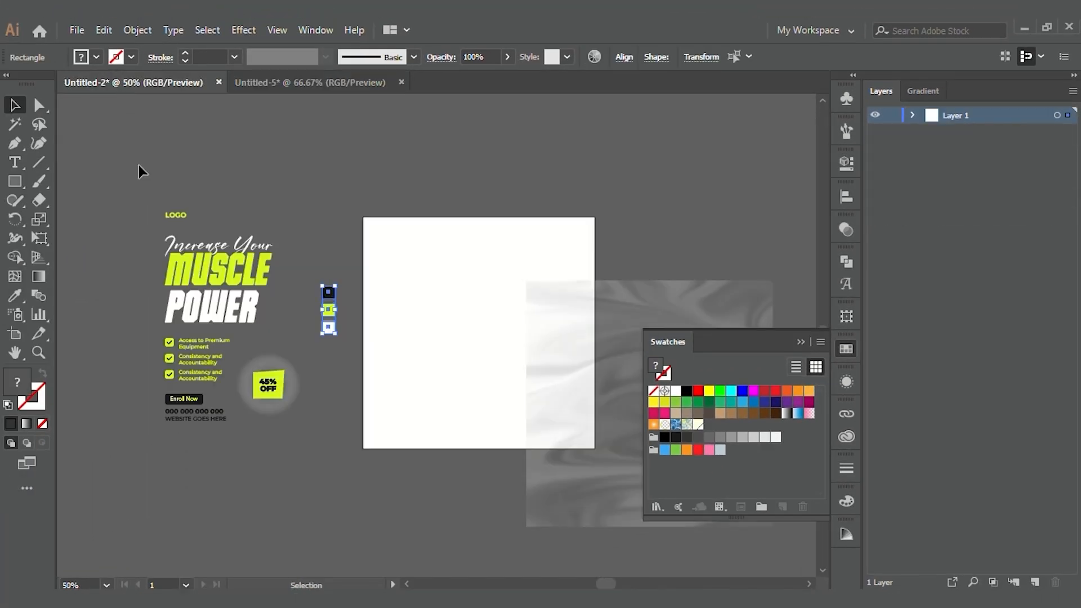
Step: Bring the prepared text and badge elements from Untitled-2 into Untitled-5 beside the artboard, and delete the three palette squares
drag(198, 267, 103, 379)
drag(107, 370, 252, 337)
drag(254, 336, 167, 312)
drag(277, 160, 316, 274)
key(Delete)
Step: Move the "Increase Your MUSCLE POWER" headline onto the large dark rectangle and ungroup the imported elements
drag(210, 301, 452, 273)
key(ctrl+shift+g)
click(277, 483)
scroll(452, 273, up, 2)
scroll(452, 274, down, 2)
Step: Nudge the Image group to the right, and nudge the headline to the right and down
click(643, 312)
key(shift+Right)
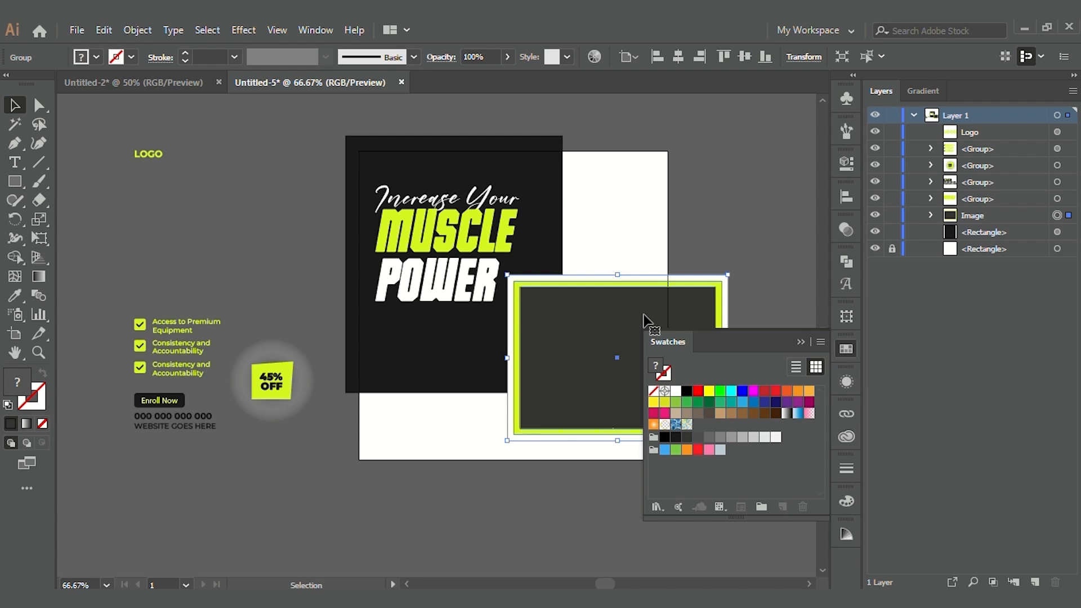
click(452, 258)
scroll(451, 258, up, 1)
key(shift+Right)
scroll(452, 258, down, 1)
key(shift+Down)
key(shift+Down)
key(shift+Down)
Step: Place the LOGO text above the headline and the checkmark feature list below it on the dark rectangle
click(278, 205)
scroll(277, 205, up, 1)
drag(139, 216, 384, 231)
scroll(214, 288, down, 1)
drag(174, 358, 419, 368)
Step: Nudge the headline upward to adjust its spacing between the logo and the feature list
click(443, 270)
scroll(443, 270, up, 1)
key(shift+Up)
key(shift+Up)
key(shift+Up)
key(shift+Down)
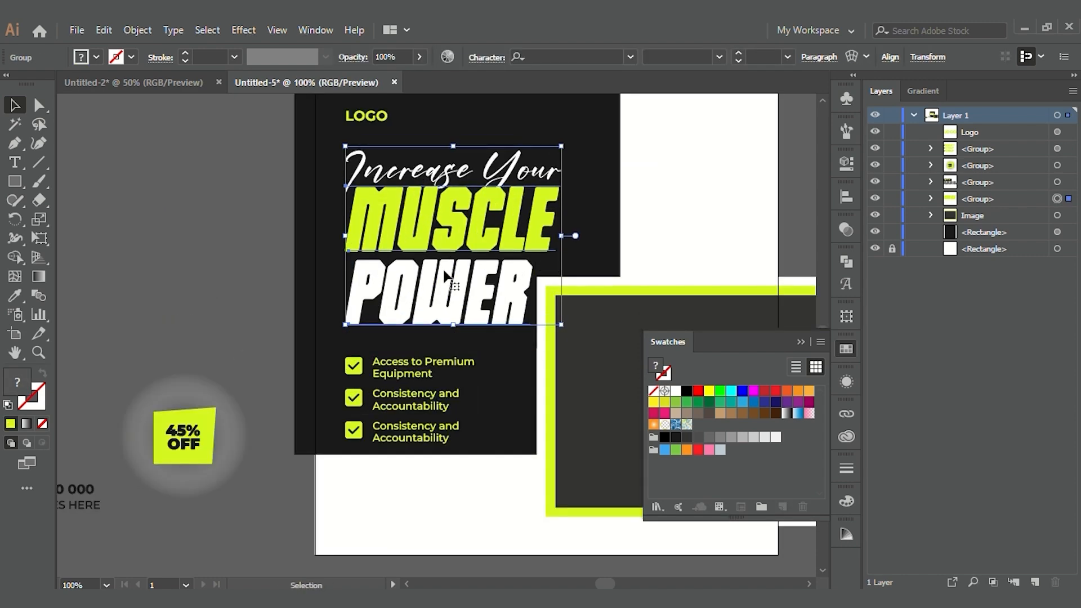
Step: Move the Enroll Now button, phone number and website block below the dark rectangle, and nudge it down and left into place
scroll(444, 271, down, 1)
click(381, 486)
scroll(381, 486, down, 3)
scroll(381, 486, left, 2)
drag(142, 337, 501, 372)
scroll(507, 374, up, 1)
key(Down)
key(Down)
key(Down)
key(Down)
key(Down)
key(Up)
key(Left)
key(Left)
key(Left)
key(Left)
key(Left)
key(Left)
key(Right)
key(Right)
key(Right)
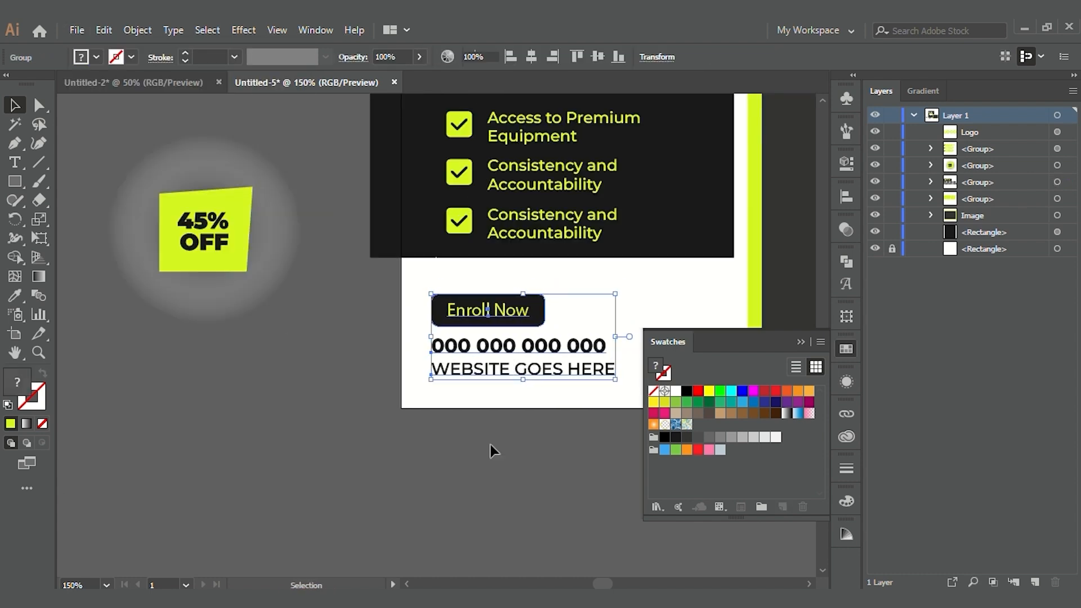
Step: Extend the dark rectangle's bottom edge slightly downward, closer to the Enroll Now block
click(555, 277)
click(559, 256)
drag(615, 258, 613, 276)
click(386, 295)
Step: Left-align the logo, headline, feature list and Enroll Now block with one another
scroll(451, 282, up, 2)
click(538, 260)
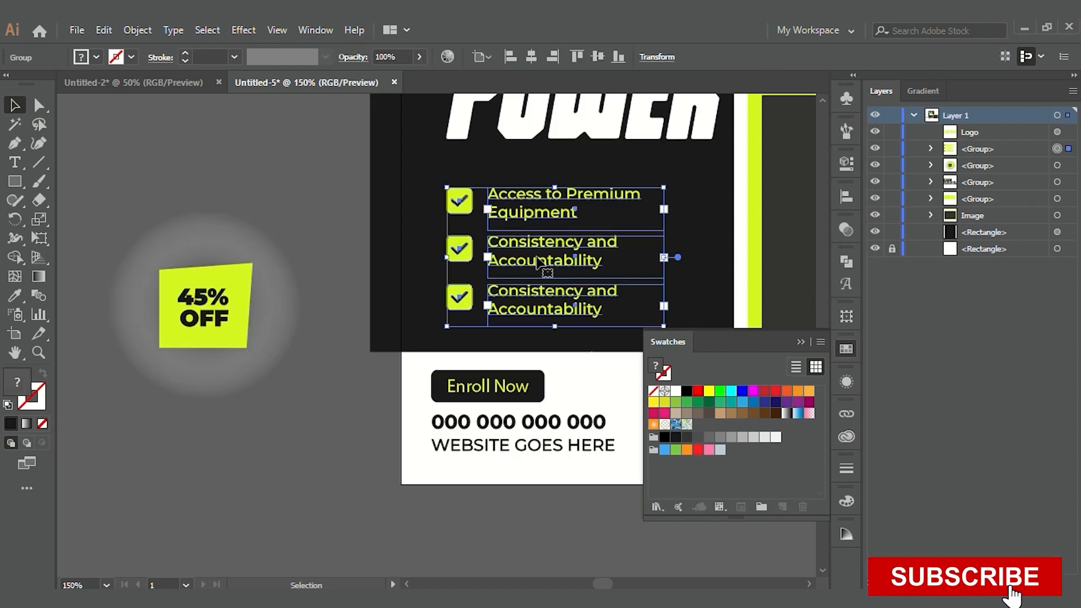
scroll(529, 265, up, 1)
scroll(495, 274, down, 2)
scroll(502, 281, up, 1)
shift+click(493, 231)
shift+click(476, 155)
click(476, 431)
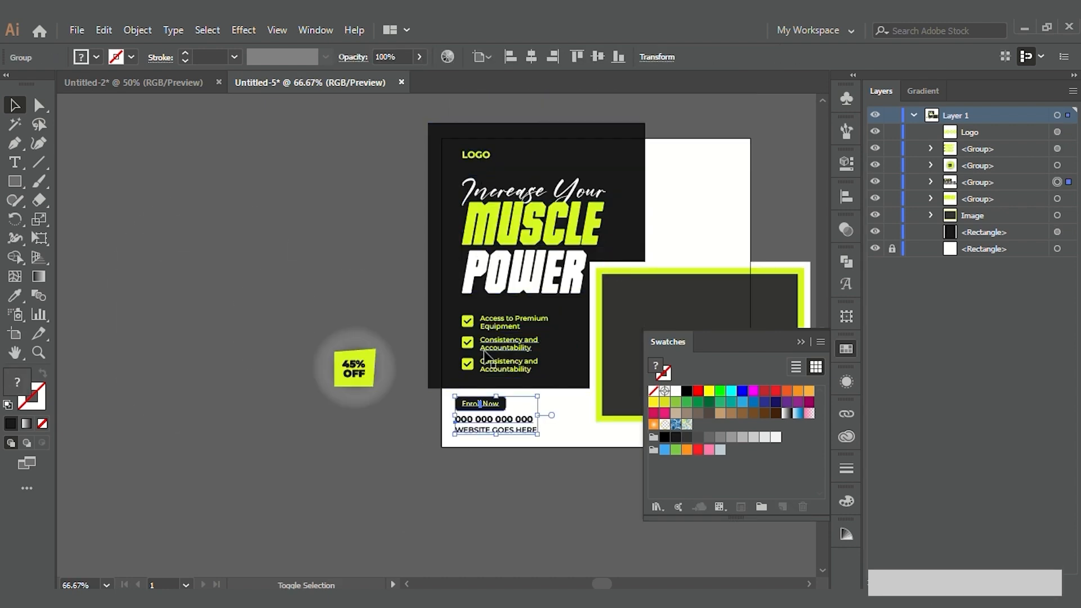
shift+click(485, 356)
shift+click(491, 229)
shift+click(485, 159)
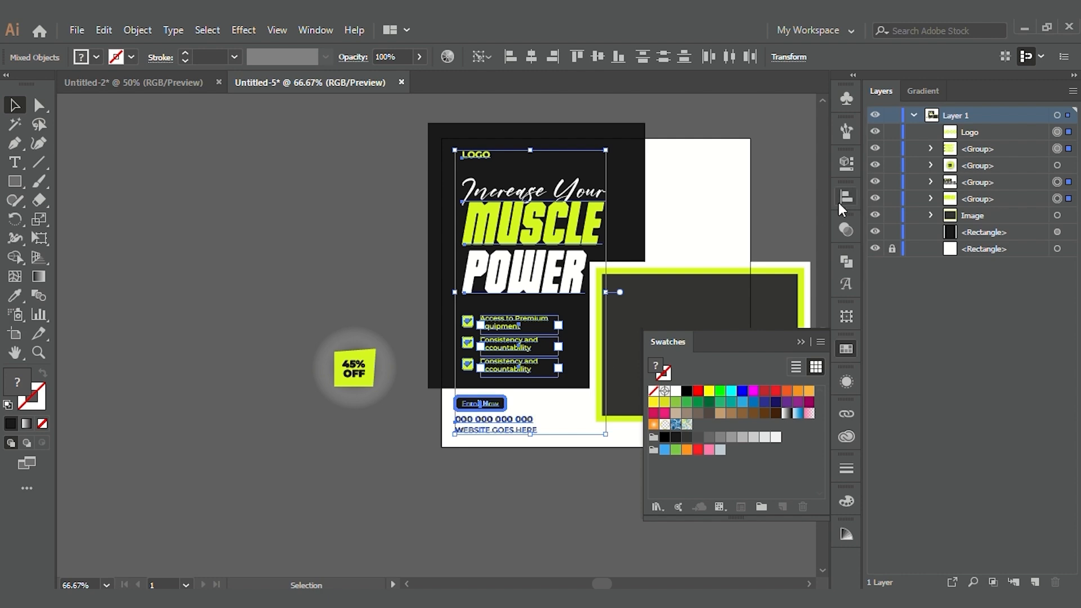
click(843, 204)
scroll(471, 150, up, 2)
scroll(472, 282, down, 5)
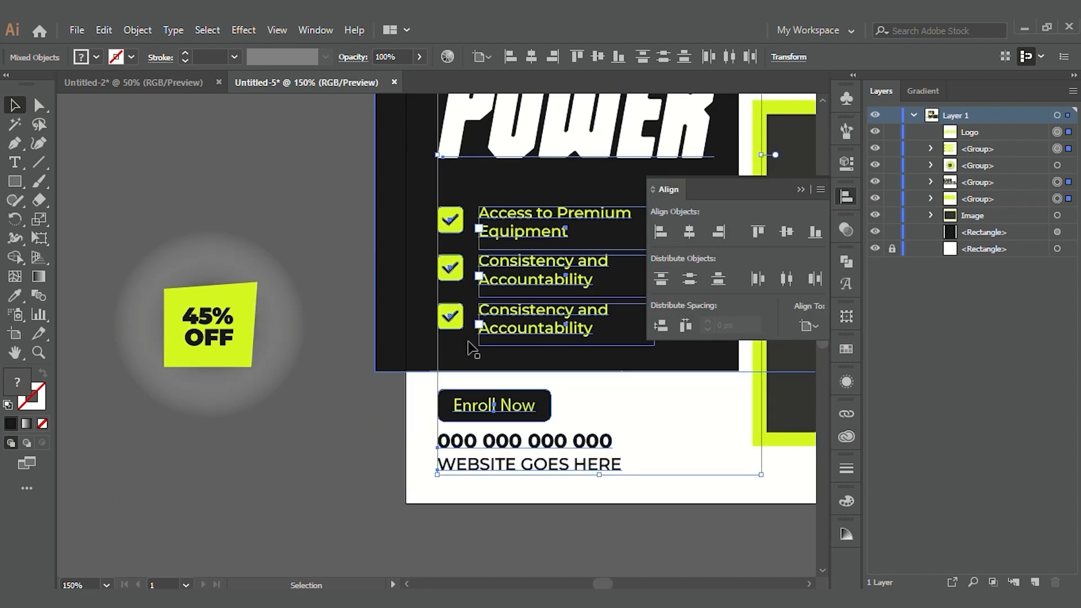
click(329, 489)
scroll(329, 489, down, 1)
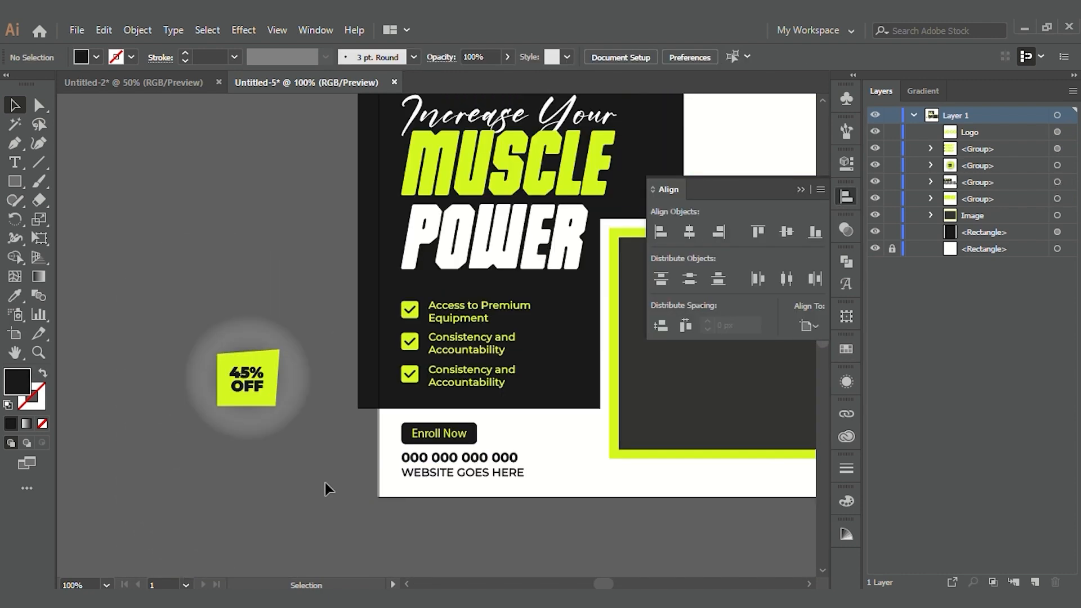
Step: Fine-tune the position of the LOGO text above the headline, moving it slightly down
scroll(328, 489, up, 4)
click(408, 276)
scroll(408, 276, up, 3)
key(Down)
drag(519, 280, 511, 281)
scroll(495, 281, down, 3)
click(345, 328)
scroll(344, 327, down, 2)
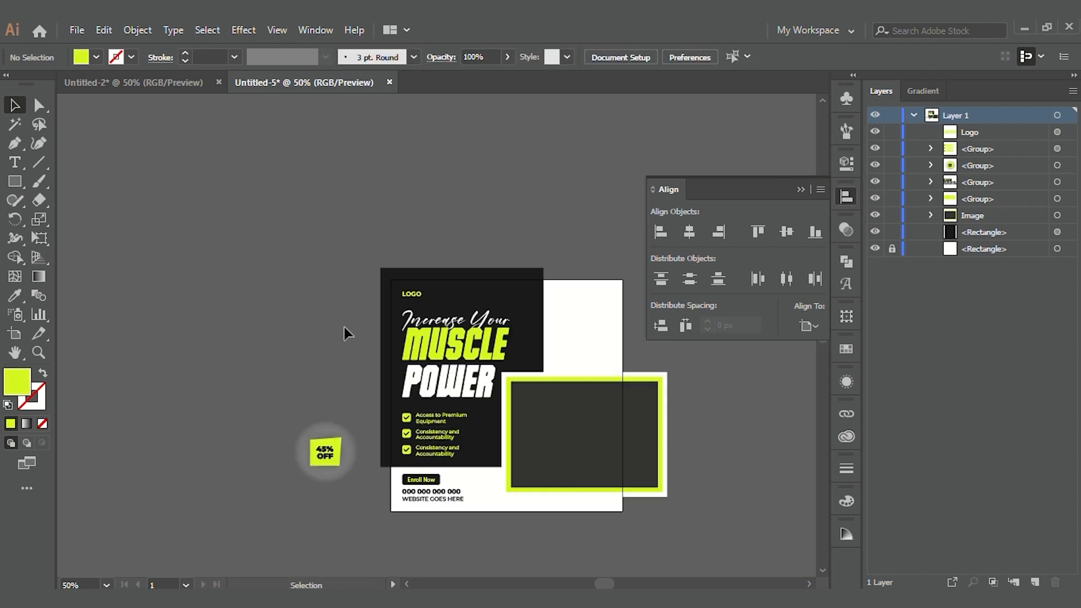
scroll(423, 517, up, 2)
scroll(439, 389, down, 1)
Step: Nudge the feature list and the headline downward to even out the vertical spacing
click(440, 388)
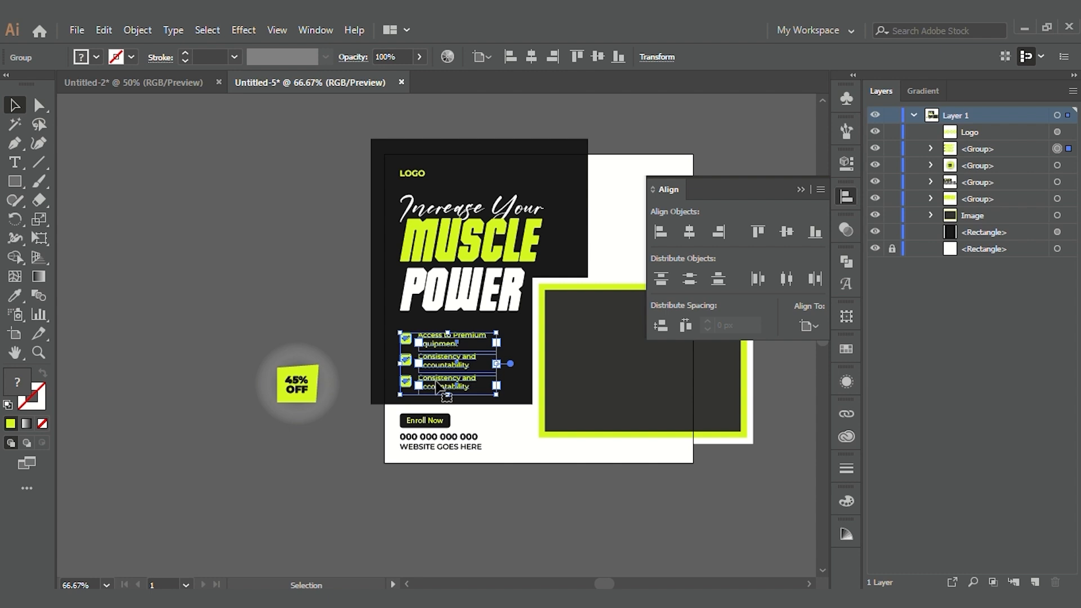
key(Down)
key(Down)
key(Down)
key(Down)
click(465, 287)
key(Down)
key(Down)
key(Down)
key(Down)
Step: Move the 45% OFF badge onto the lower-left corner of the framed image placeholder
click(342, 374)
drag(303, 387, 550, 406)
click(338, 338)
Step: Place the full-shot-people-training photo from the Gym Images folder over the framed image placeholder
click(81, 30)
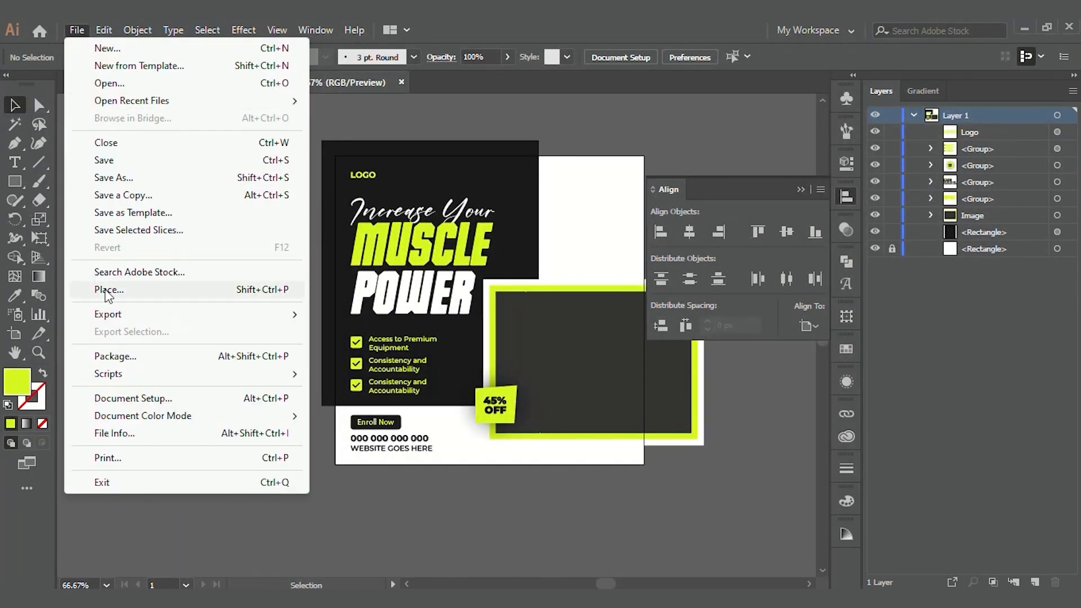
click(106, 290)
click(94, 70)
scroll(343, 248, down, 3)
double_click(202, 283)
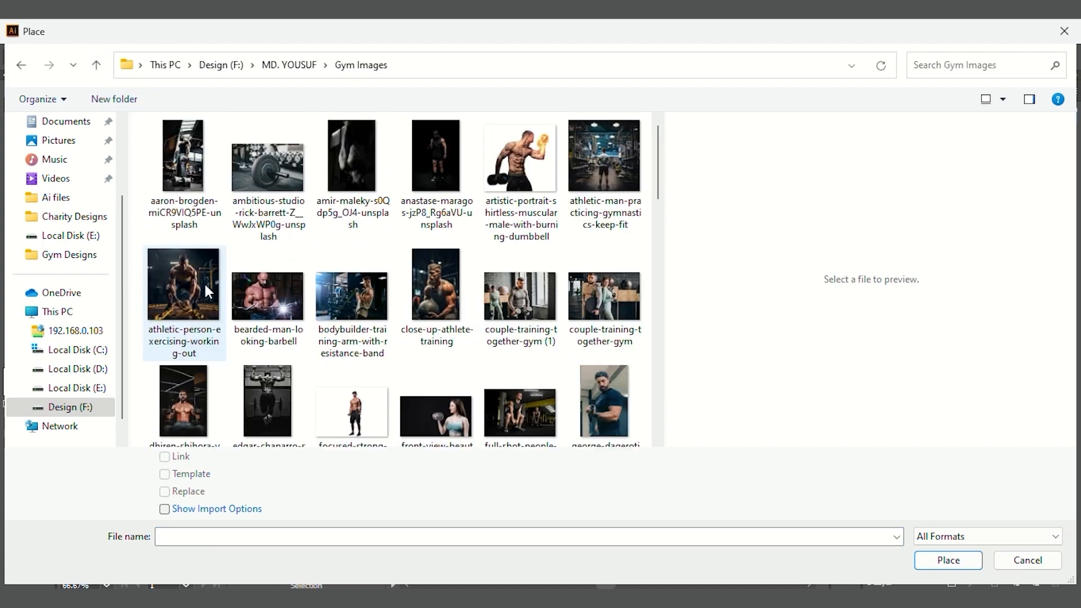
click(529, 431)
click(948, 560)
drag(490, 286, 727, 439)
Step: Embed the placed photo and move it into the clipping group inside the Image group
scroll(727, 439, up, 3)
click(266, 55)
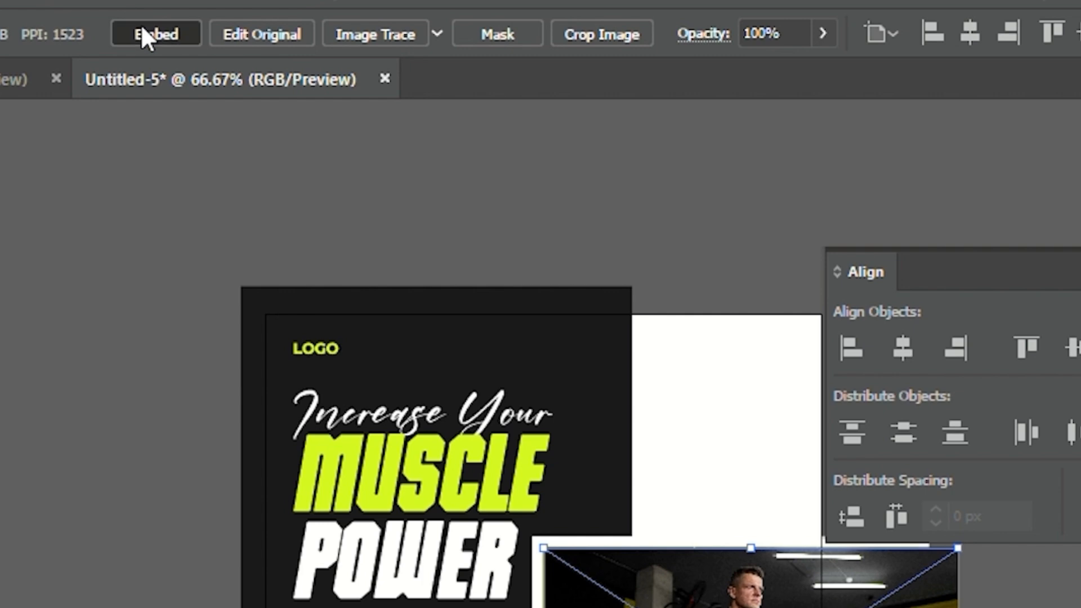
click(818, 348)
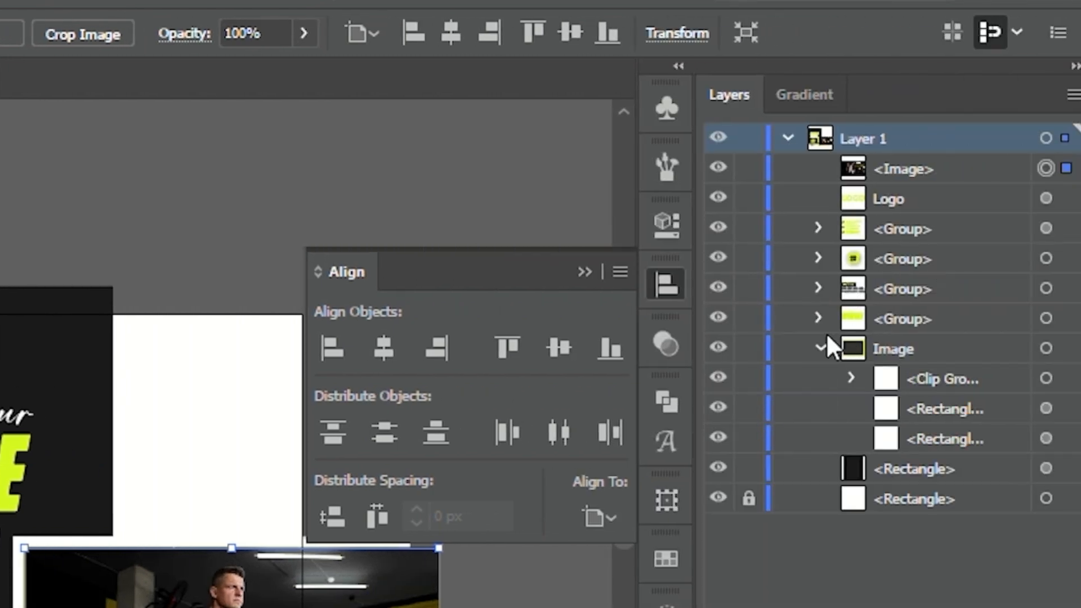
drag(914, 169, 952, 423)
click(852, 349)
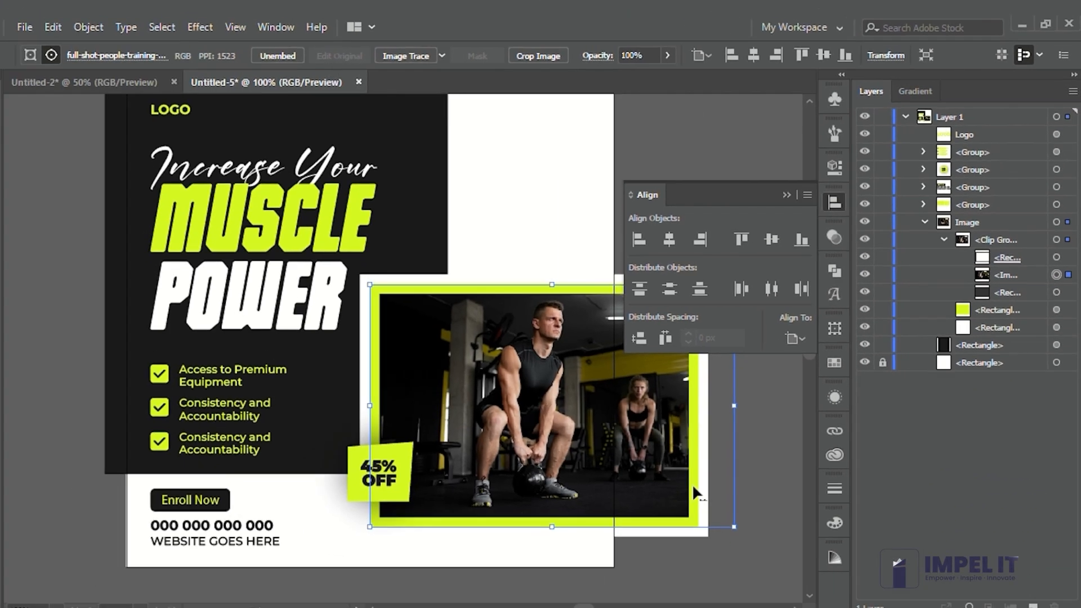
Step: Shift the photo left and slightly down inside the lime frame to recompose the man lifting the kettlebell
key(shift+Left)
key(shift+Left)
key(shift+Left)
key(shift+Left)
key(shift+Left)
key(shift+Left)
key(shift+Left)
key(shift+Left)
key(shift+Left)
key(shift+Left)
key(shift+Down)
key(shift+Down)
key(shift+Up)
key(shift+Right)
key(shift+Right)
key(shift+Right)
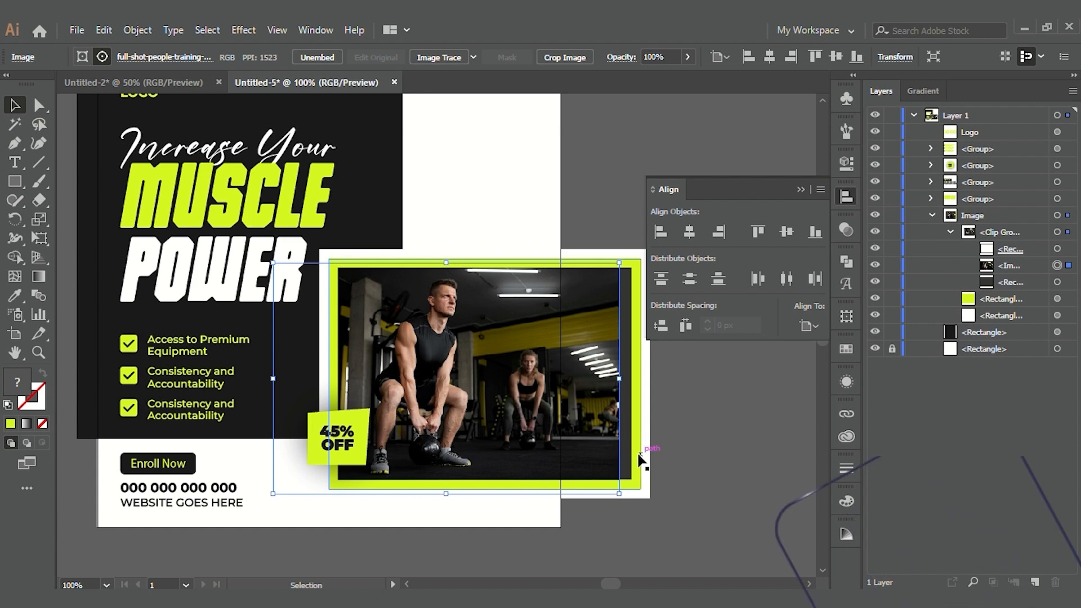
key(ctrl+minus)
click(717, 412)
scroll(717, 412, right, 1)
Step: Group the badge, Enroll Now block, feature list, headline and logo, and name the group Texts
click(425, 454)
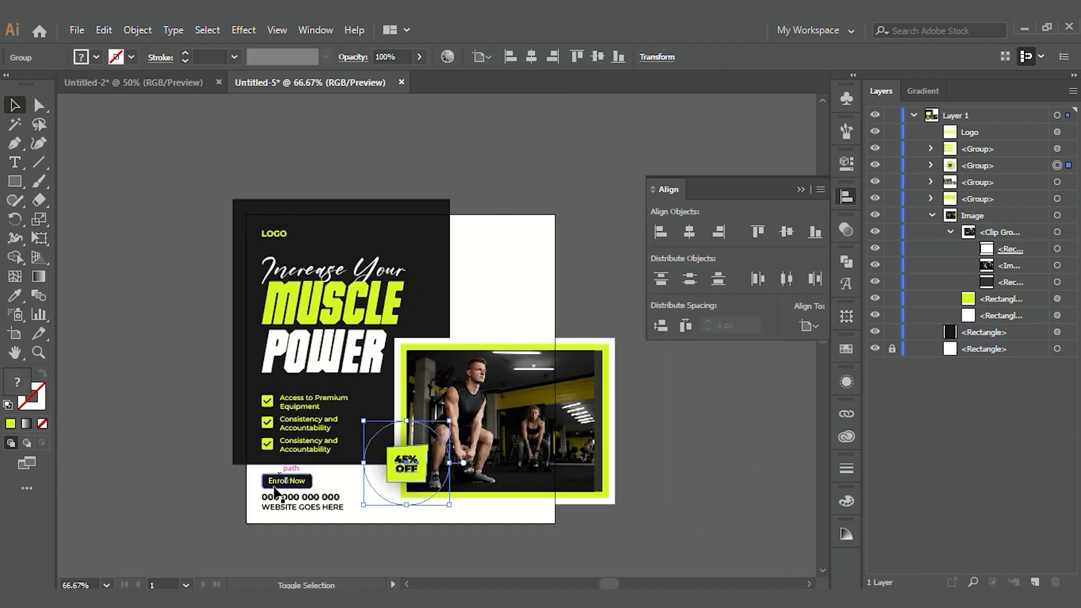
shift+click(297, 493)
shift+click(288, 441)
shift+click(314, 327)
shift+click(274, 236)
key(ctrl+g)
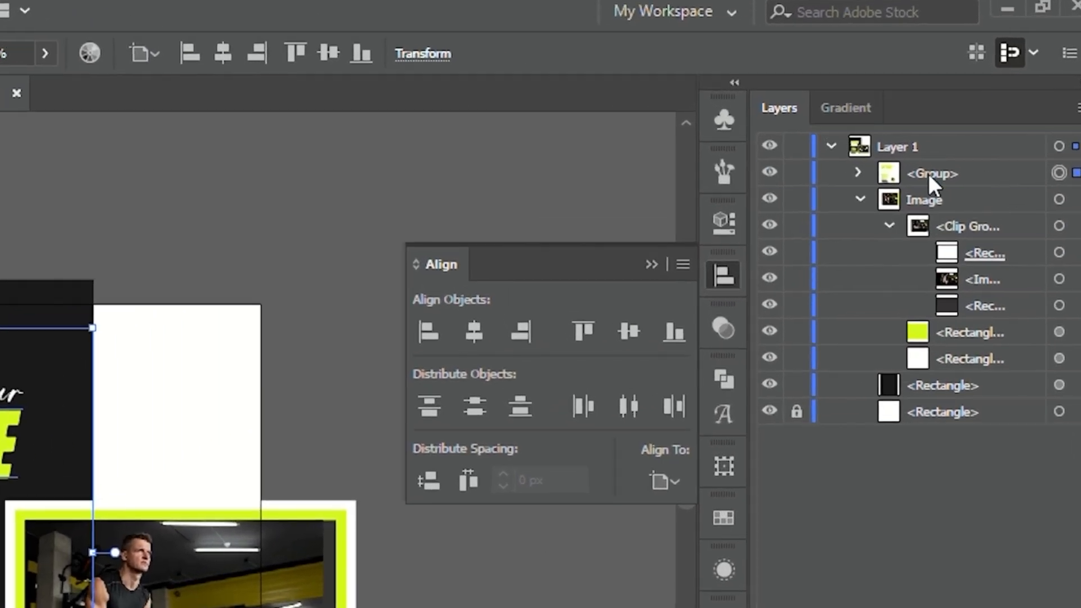
double_click(974, 132)
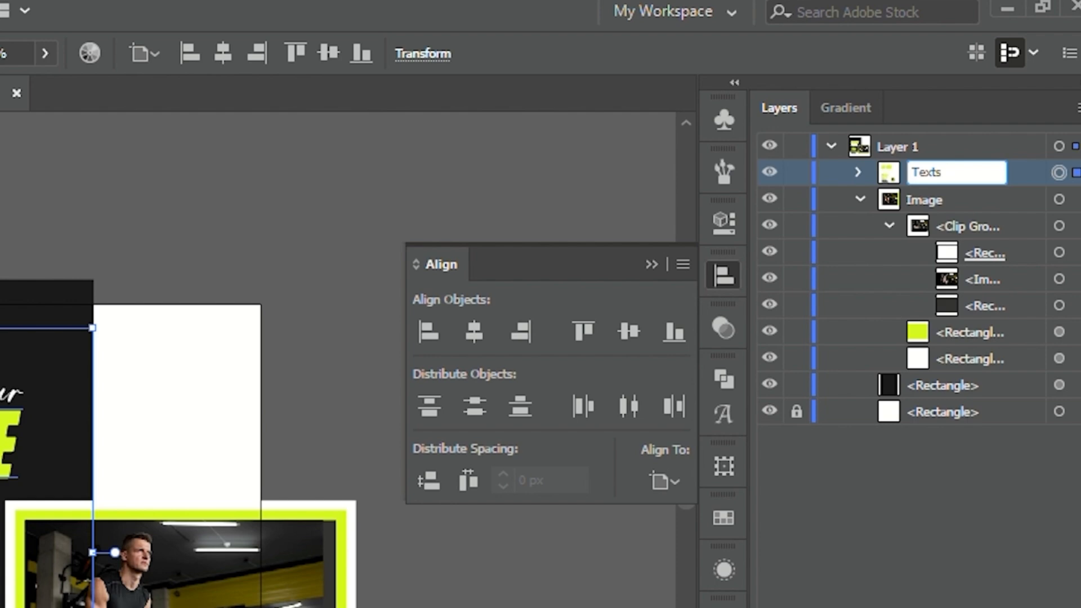
key(Return)
click(860, 199)
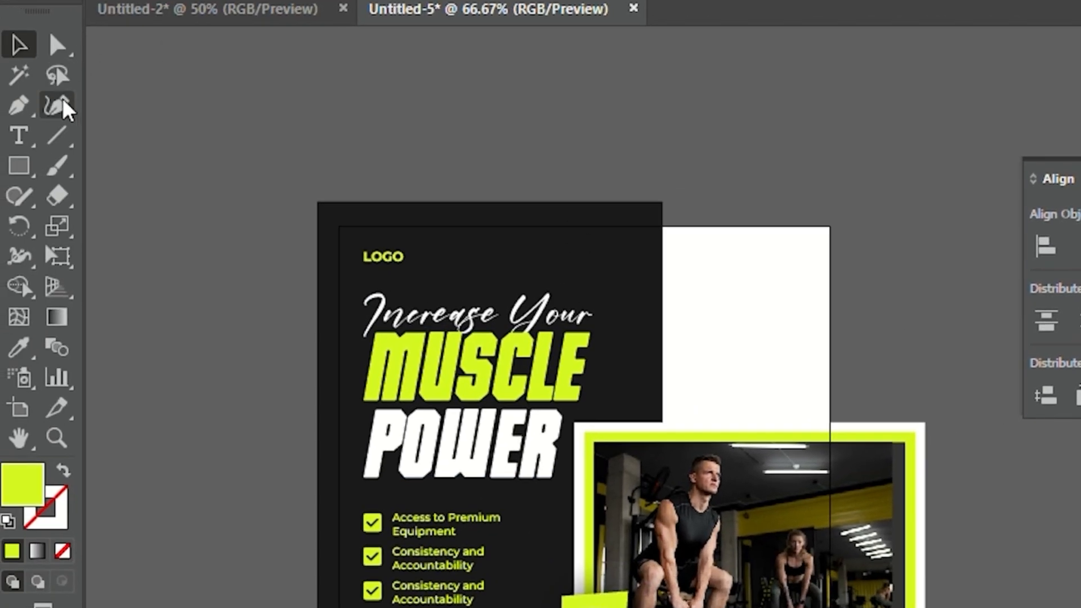
Step: Draw a short horizontal Pen line near the artboard's white top-right corner, with a lime stroke and no fill
click(19, 106)
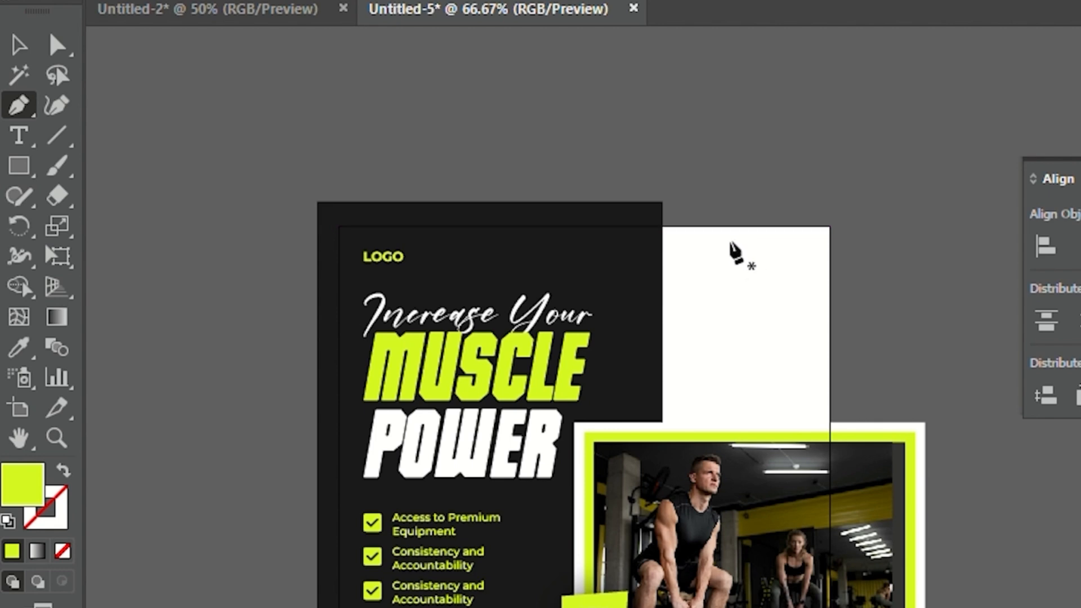
click(727, 240)
click(806, 239)
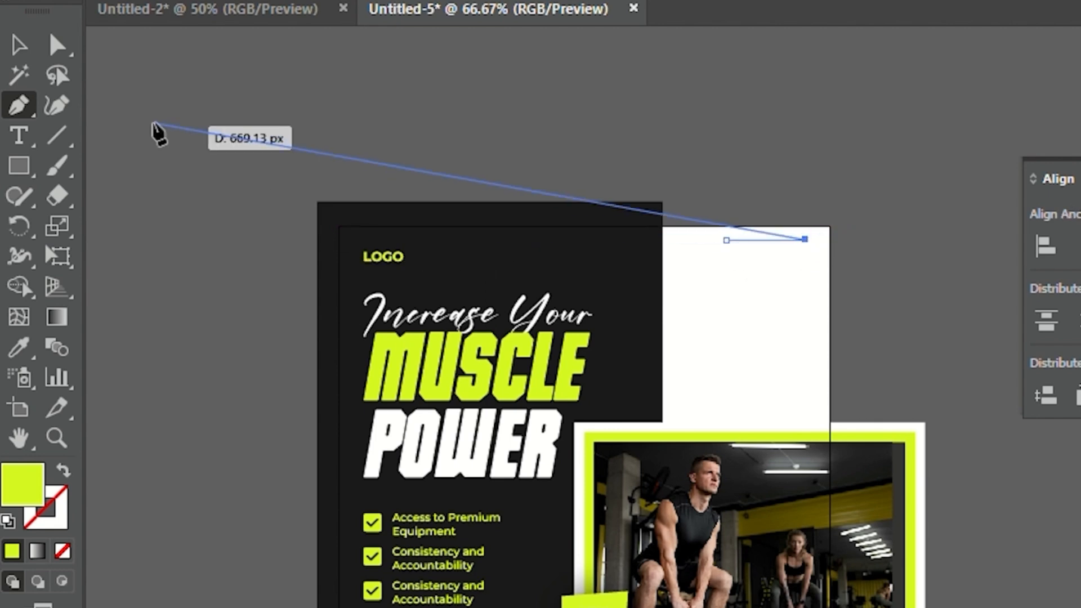
click(25, 54)
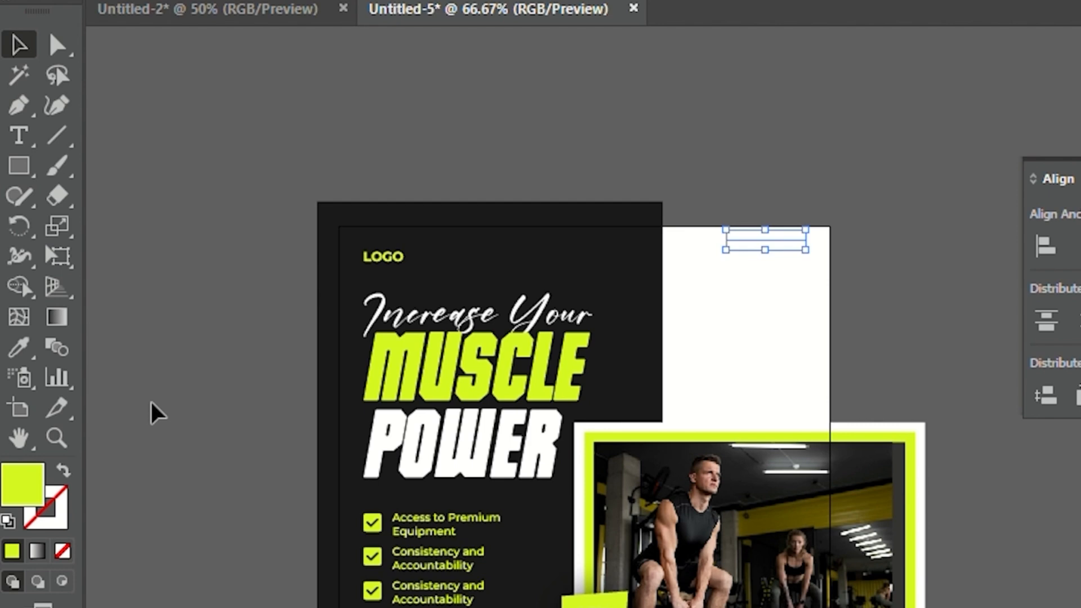
key(shift+x)
scroll(778, 285, up, 2)
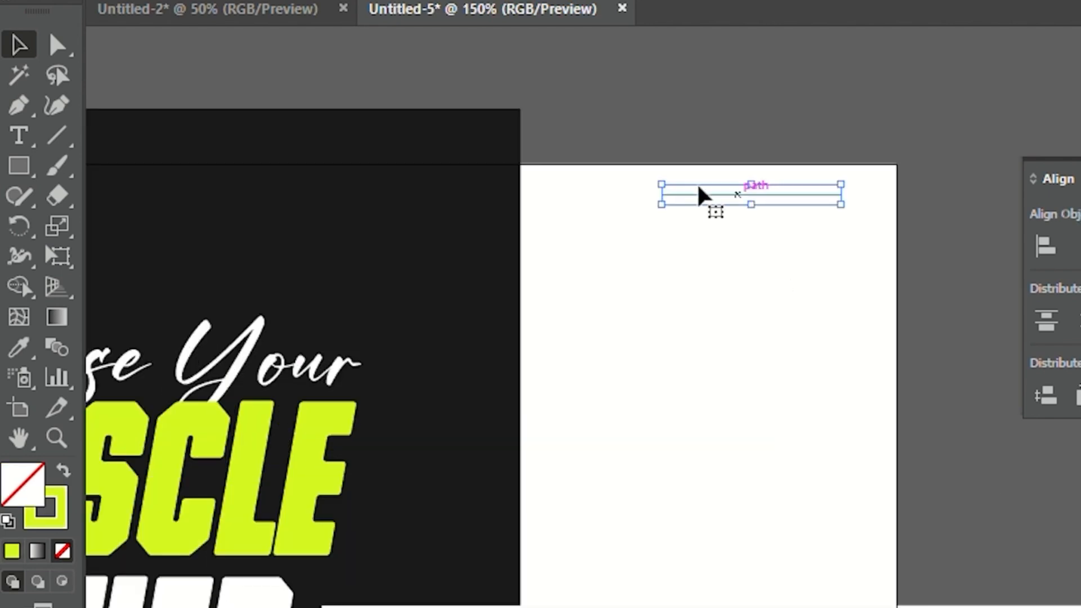
click(58, 499)
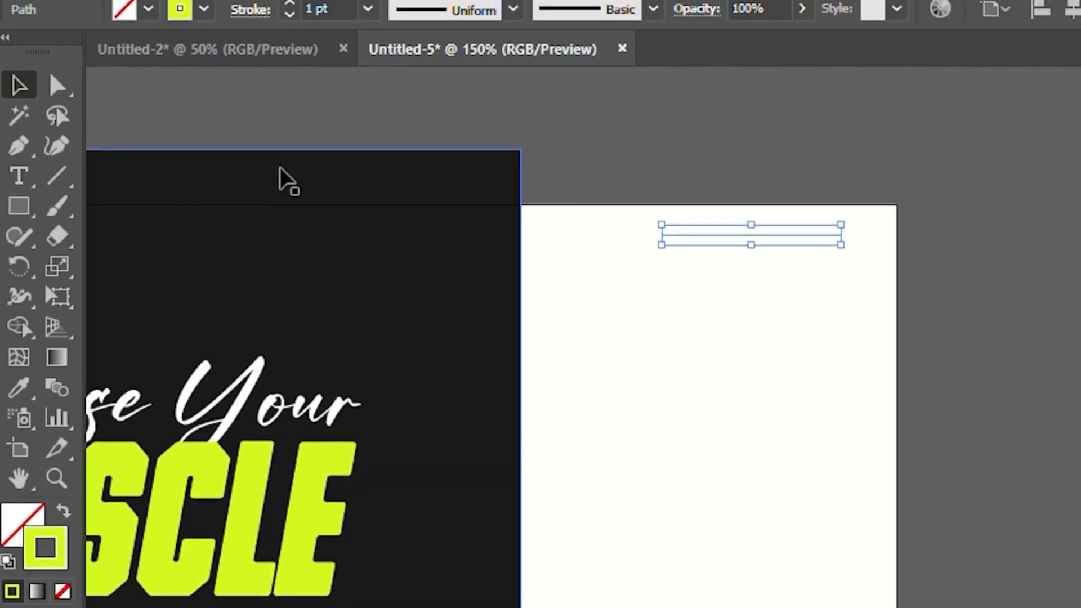
Step: Make the line dotted with round cap and corner, 0 pt dash, 8 pt gap and 3 pt weight
click(251, 10)
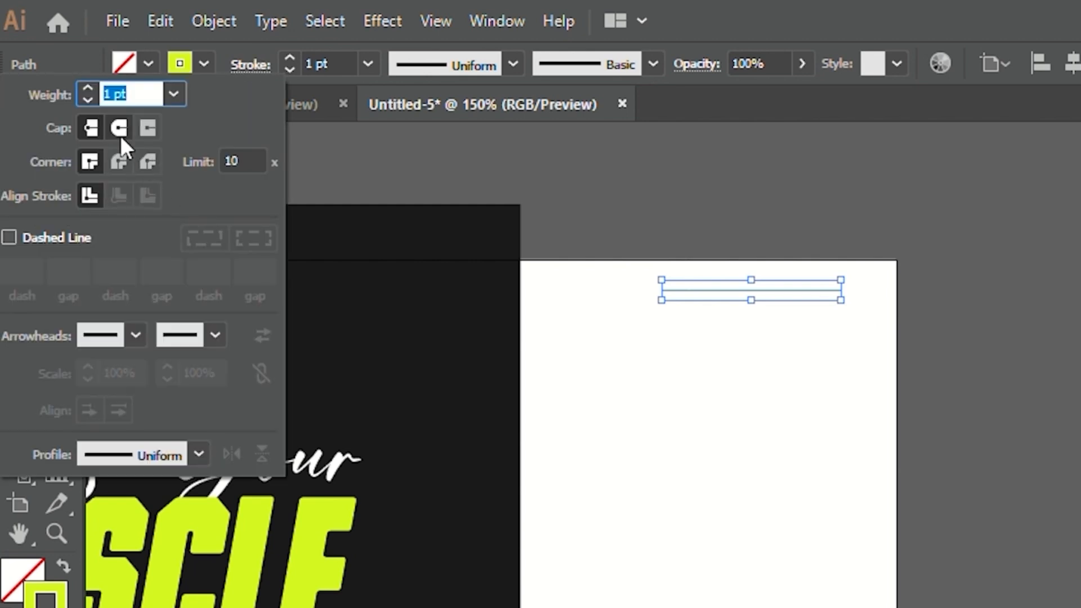
click(120, 135)
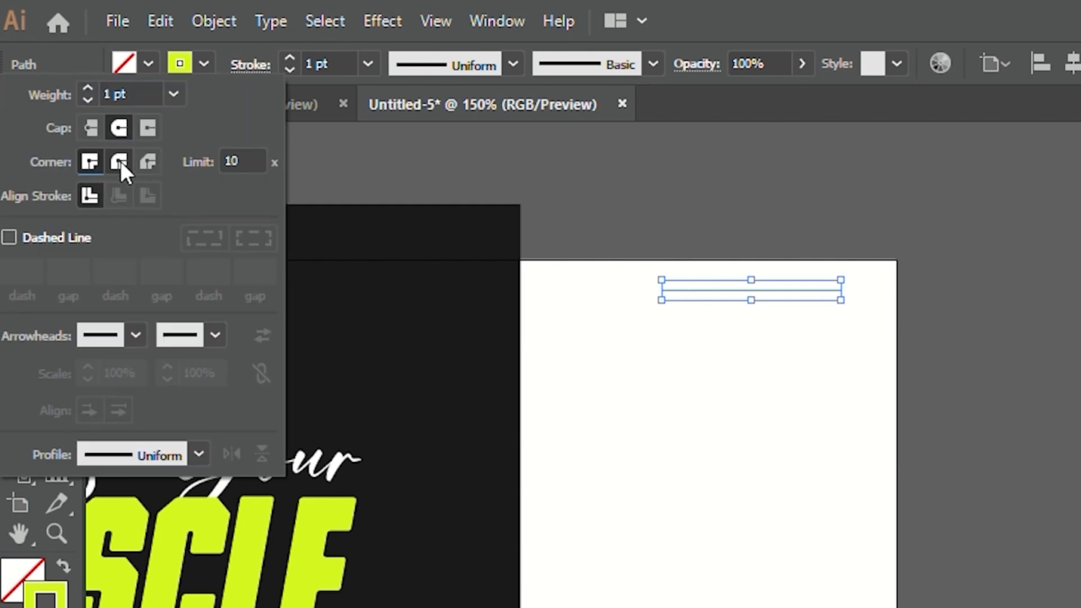
click(120, 161)
click(25, 235)
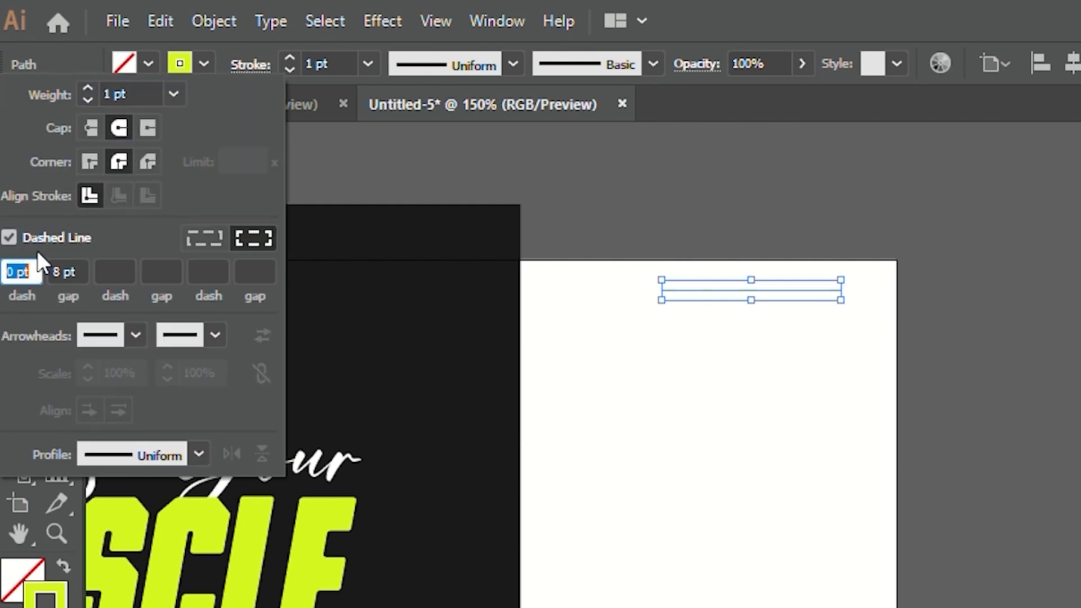
click(70, 266)
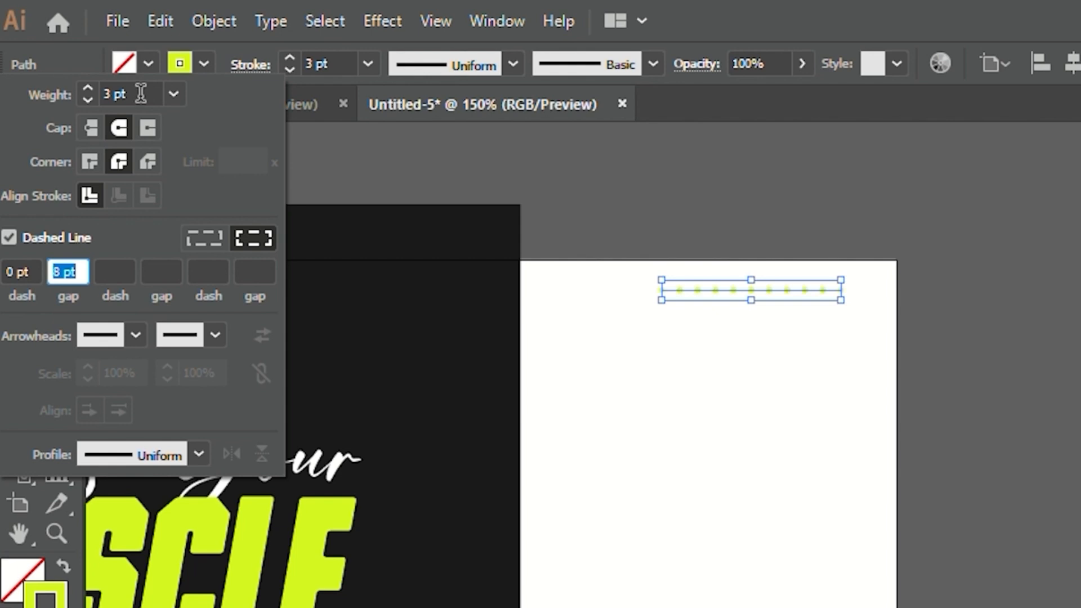
click(703, 391)
scroll(771, 298, up, 2)
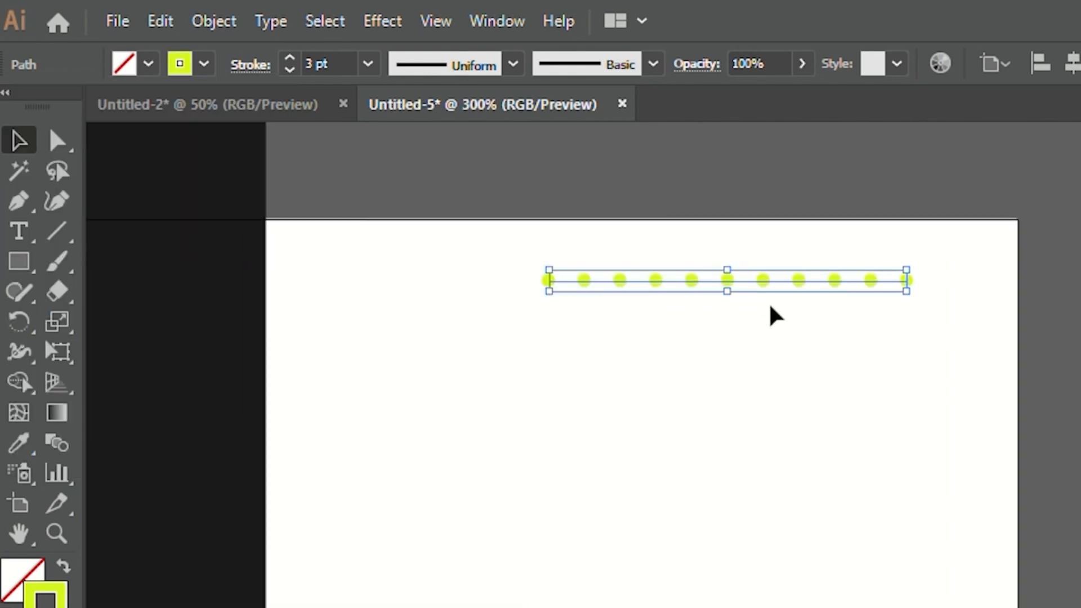
Step: Duplicate the dotted line just below the original and offset the copy to the left
drag(762, 279, 762, 334)
key(shift+Left)
Step: Recolor both dotted lines with the near-black color sampled from the dark rectangle
key(i)
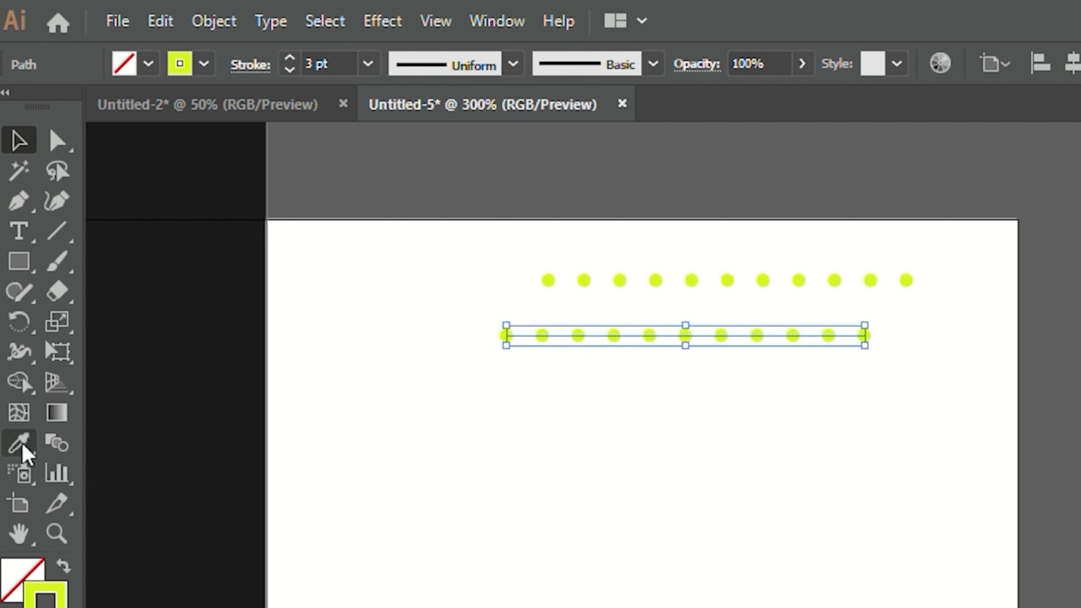
click(208, 406)
click(21, 136)
scroll(410, 422, down, 2)
click(504, 462)
scroll(504, 462, down, 1)
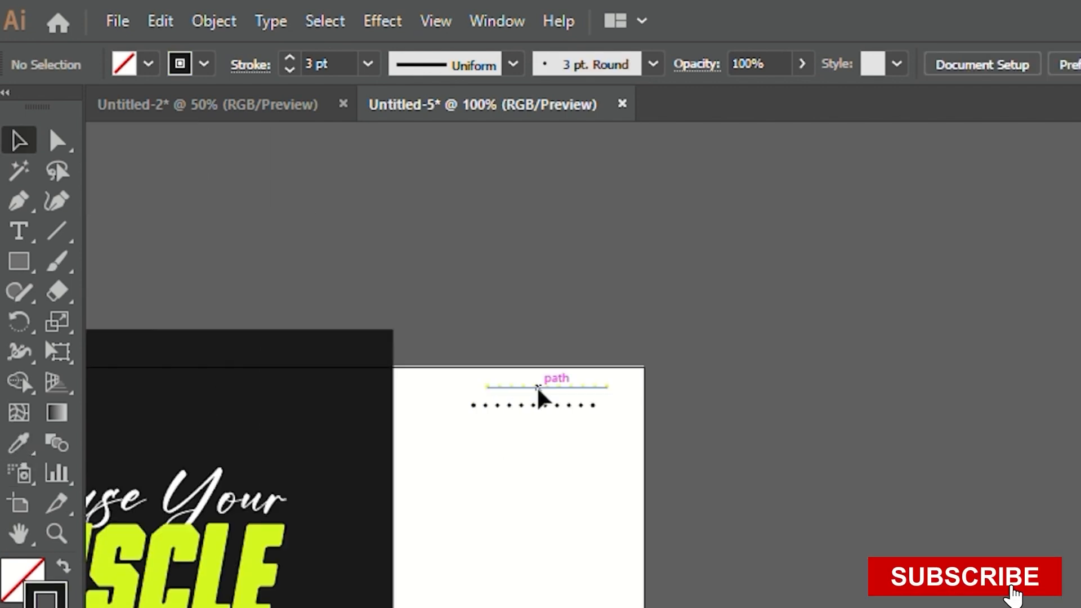
click(538, 389)
click(15, 449)
click(152, 414)
click(22, 148)
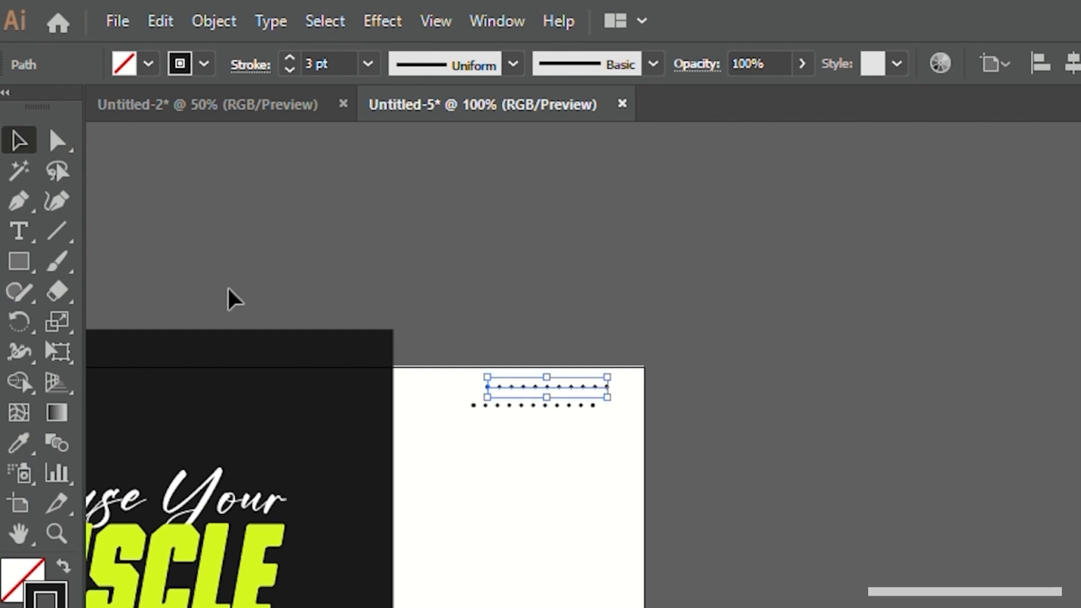
Step: Group the two dotted lines
click(471, 354)
scroll(471, 355, up, 1)
drag(472, 361, 559, 462)
scroll(559, 447, up, 3)
key(ctrl+g)
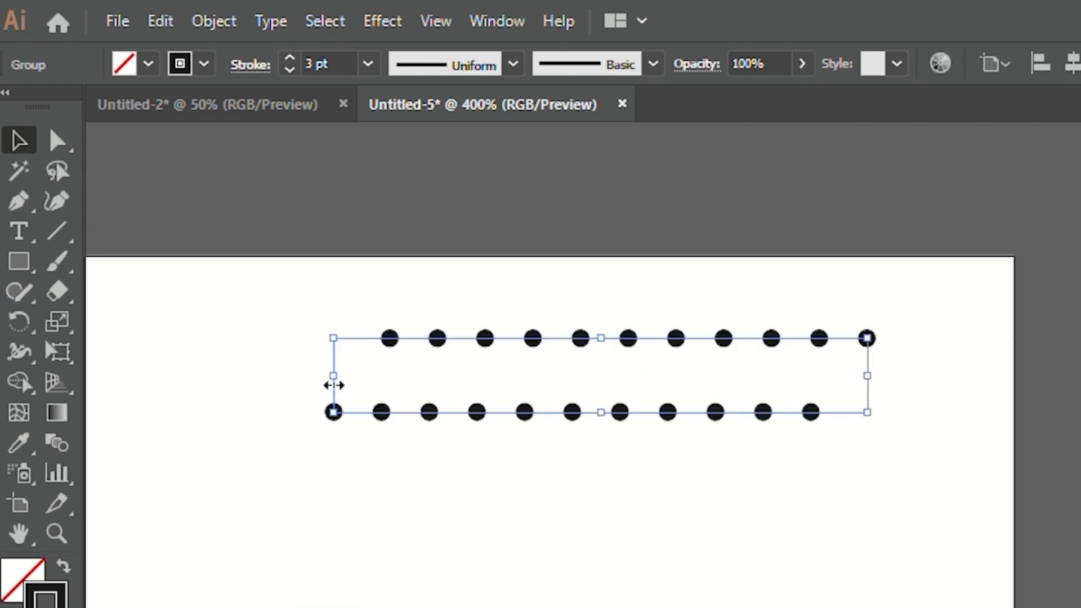
Step: Scale the dotted line group down slightly and nudge it downward
drag(335, 381, 422, 382)
scroll(423, 386, down, 3)
key(shift+Down)
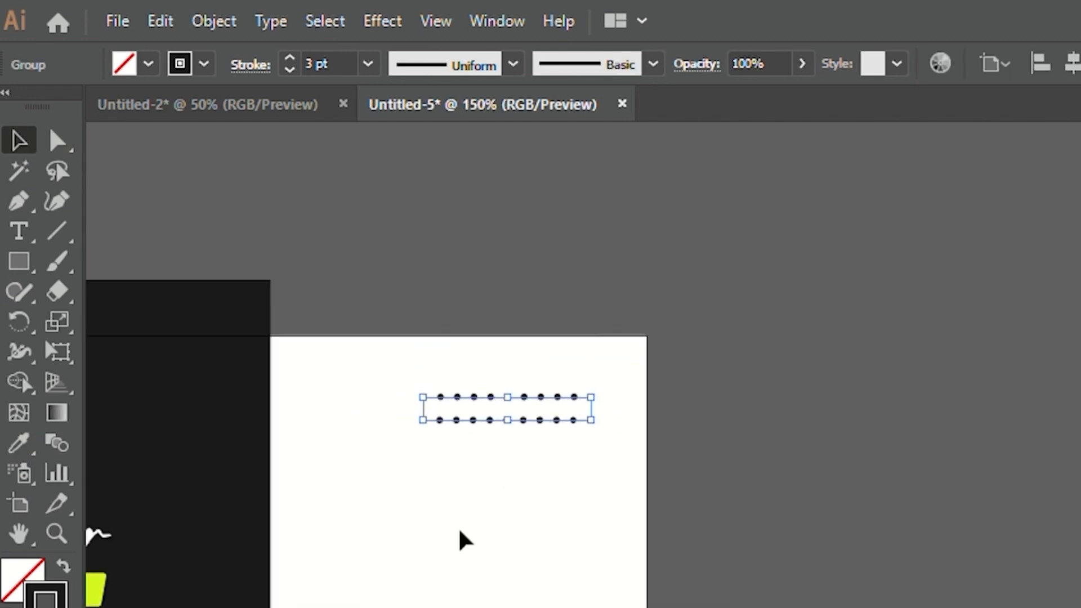
Step: Nudge the dotted line group to the left within the white corner area
click(462, 534)
scroll(483, 572, down, 1)
drag(487, 576, 713, 434)
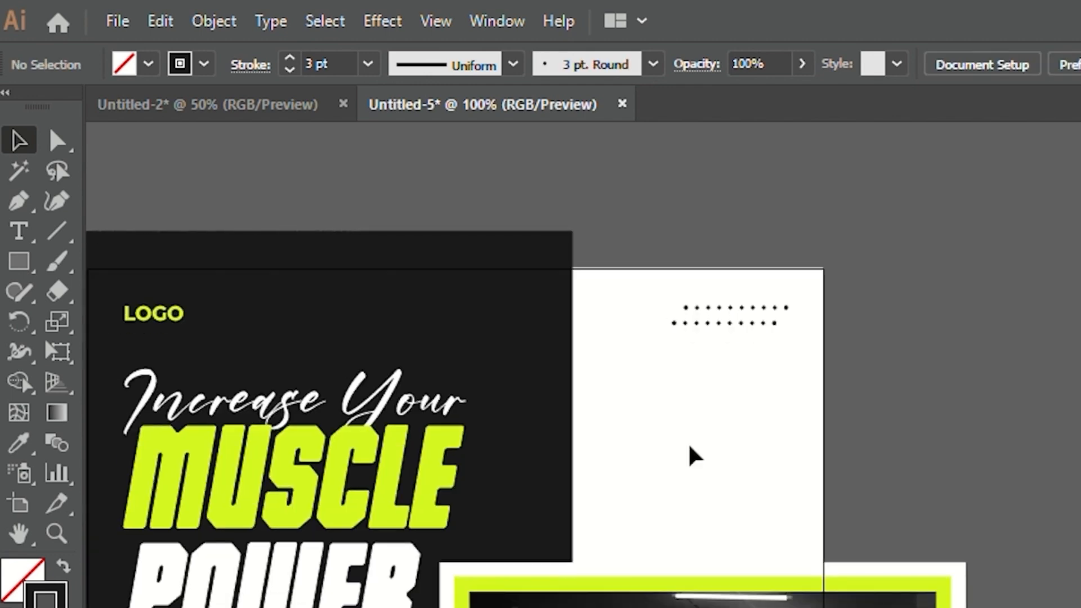
scroll(719, 350, down, 2)
scroll(715, 358, up, 3)
click(725, 346)
key(shift+Left)
key(shift+Left)
key(shift+Left)
key(shift+Left)
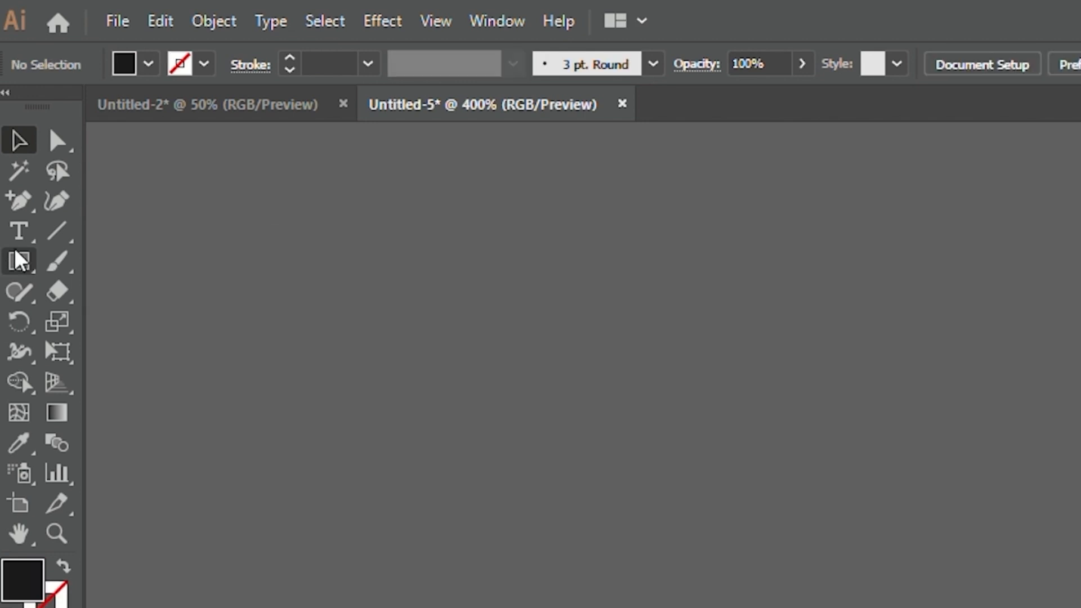
Step: Draw a small near-black rectangle beside the artboard and raise an added anchor point midway along its top edge into a peak
click(19, 261)
drag(445, 317, 616, 463)
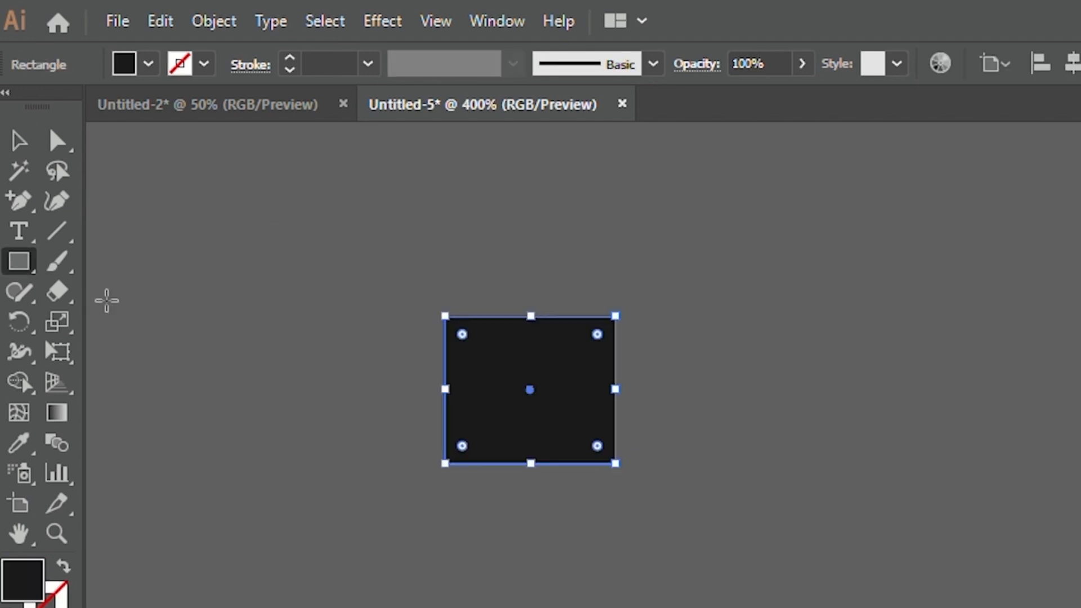
click(20, 209)
click(529, 318)
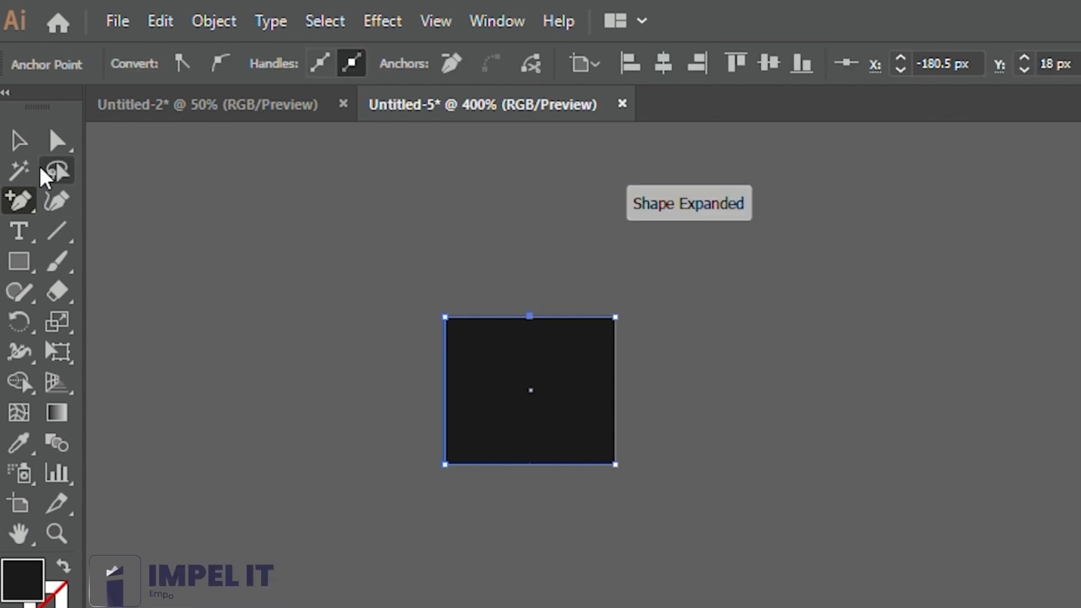
click(56, 140)
click(530, 317)
drag(530, 318, 538, 267)
click(338, 270)
Step: Cut the peaked shape into a chevron by overlapping a lower copy and removing the overlap and lower piece with Shape Builder
drag(549, 366, 546, 425)
drag(394, 363, 563, 490)
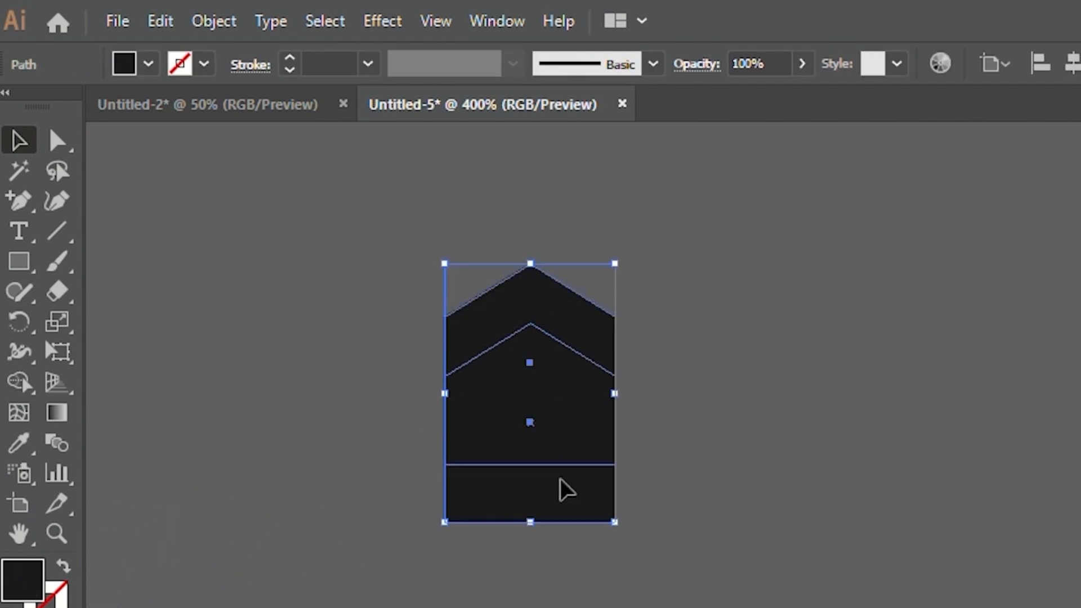
click(30, 382)
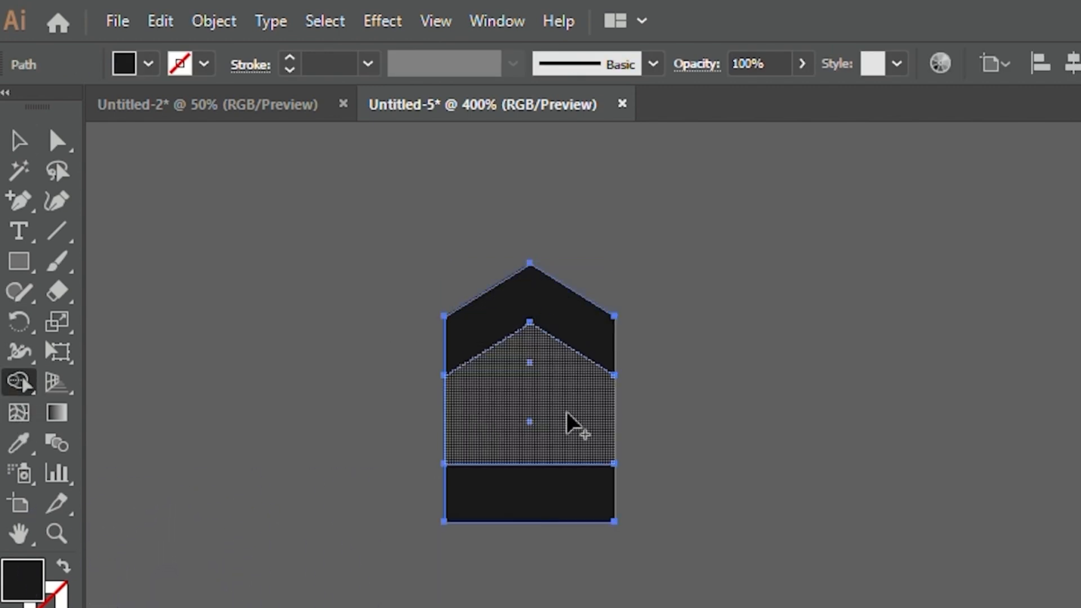
alt+click(529, 427)
alt+click(504, 479)
click(18, 141)
click(441, 405)
Step: Duplicate the chevron straight down, leaving a gap of about two chevron heights between the two shapes
scroll(442, 405, down, 3)
scroll(454, 383, up, 2)
drag(488, 368, 487, 607)
scroll(471, 606, down, 2)
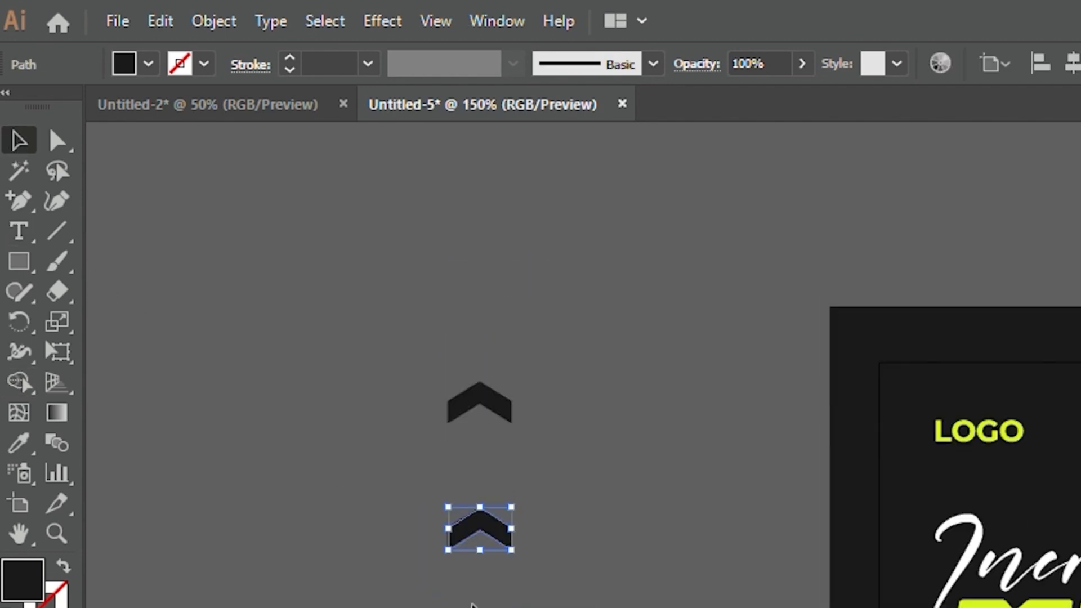
Step: Recolor both chevrons with the lime green sampled from the MUSCLE headline
click(19, 443)
scroll(526, 555, down, 2)
scroll(550, 557, up, 1)
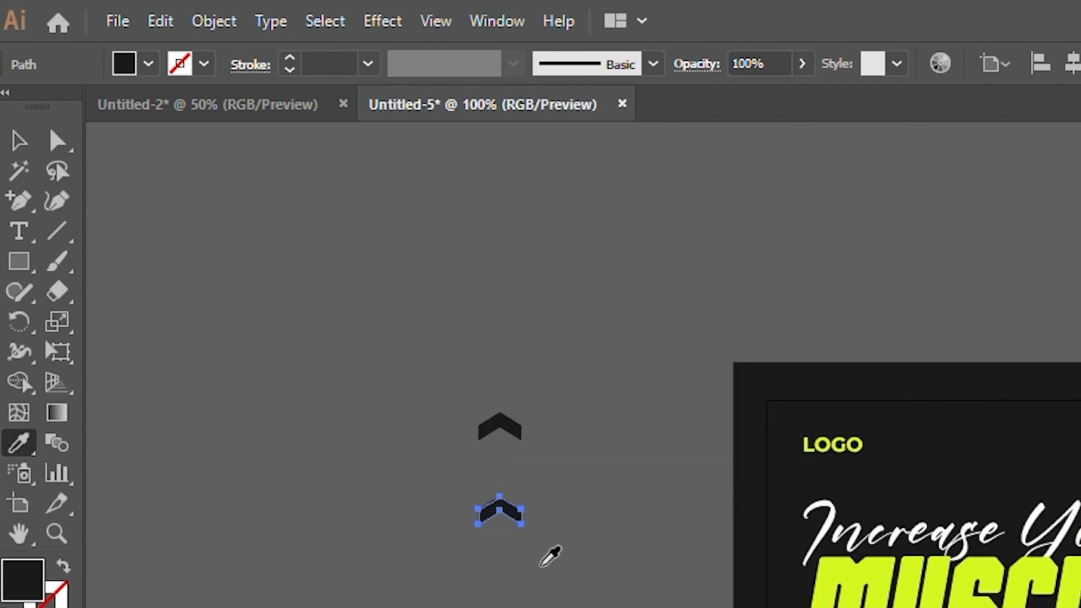
scroll(459, 417, down, 2)
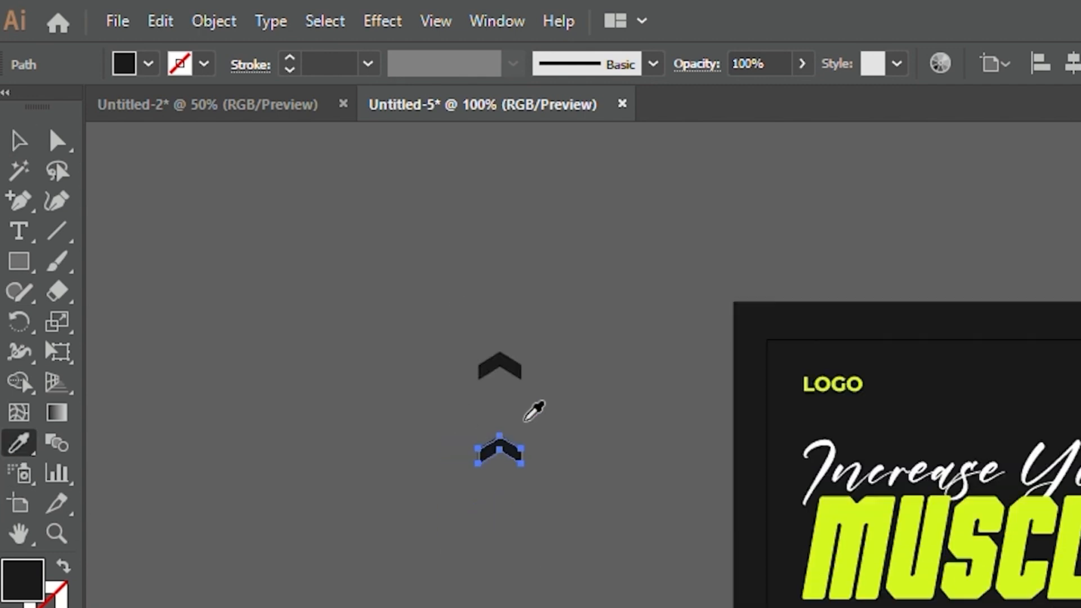
click(27, 146)
drag(387, 300, 541, 484)
click(24, 439)
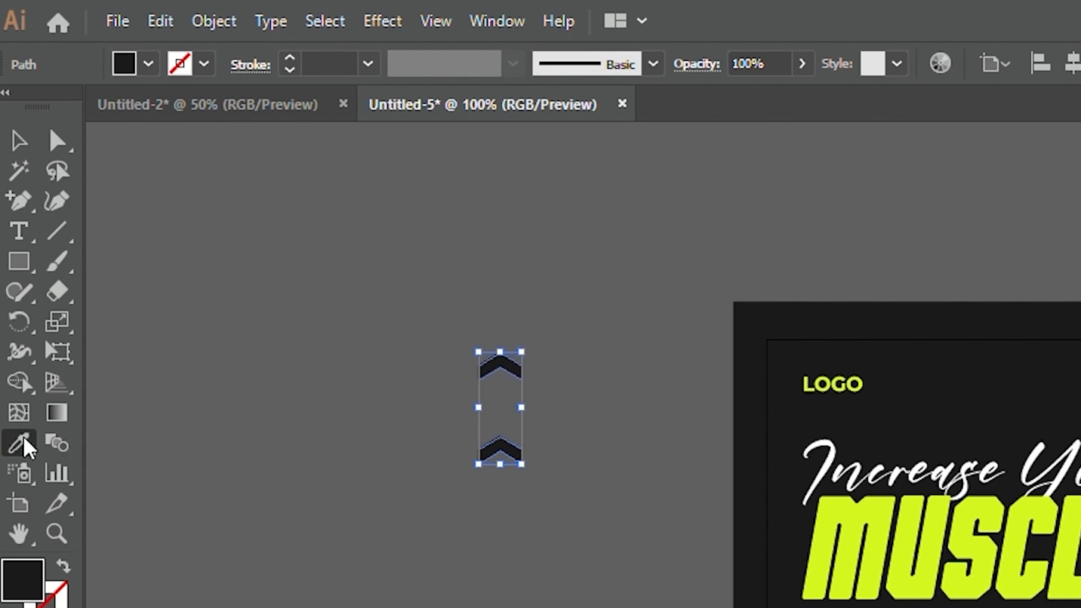
click(964, 523)
Step: Reduce the opacity of the lower chevron so it looks fainter than the upper one
click(19, 139)
click(508, 498)
click(494, 450)
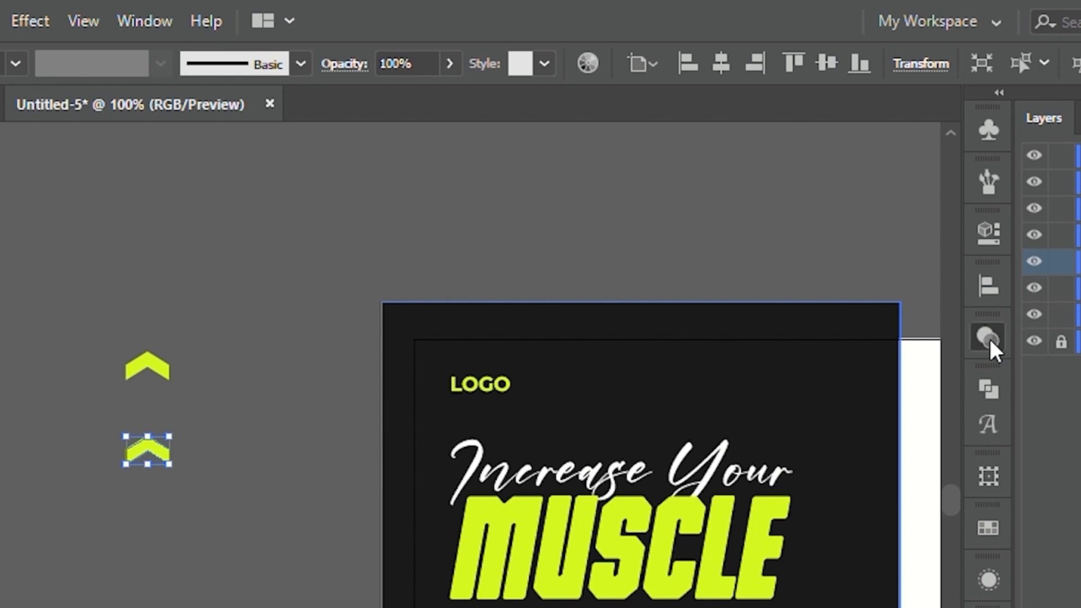
click(989, 338)
scroll(879, 364, down, 4)
Step: Blend the two chevrons into a vertical column of four fading arrows
drag(144, 310, 148, 520)
click(55, 443)
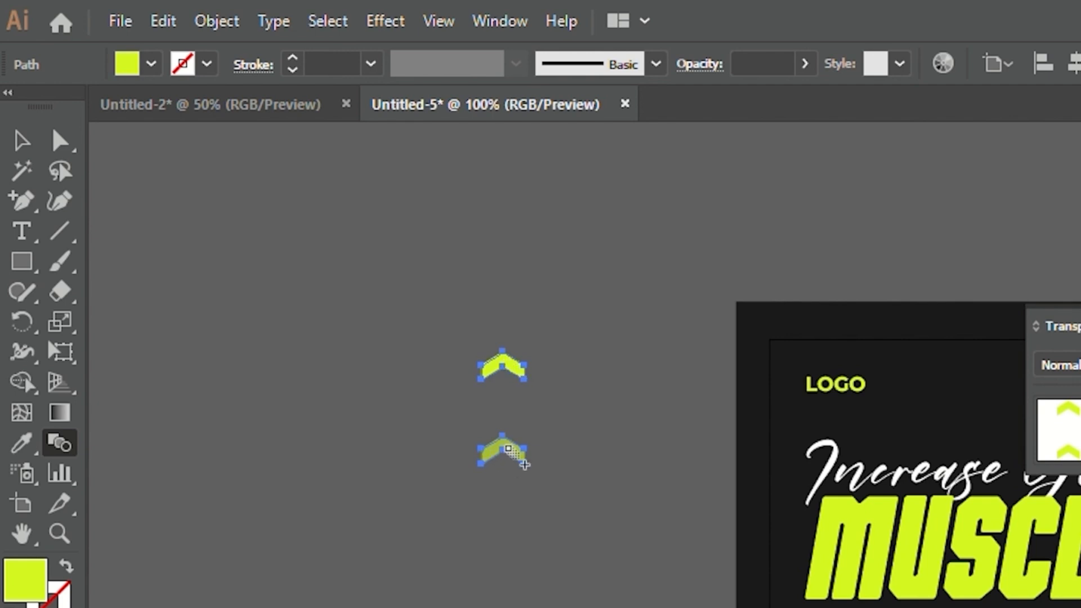
click(502, 468)
click(21, 141)
click(352, 443)
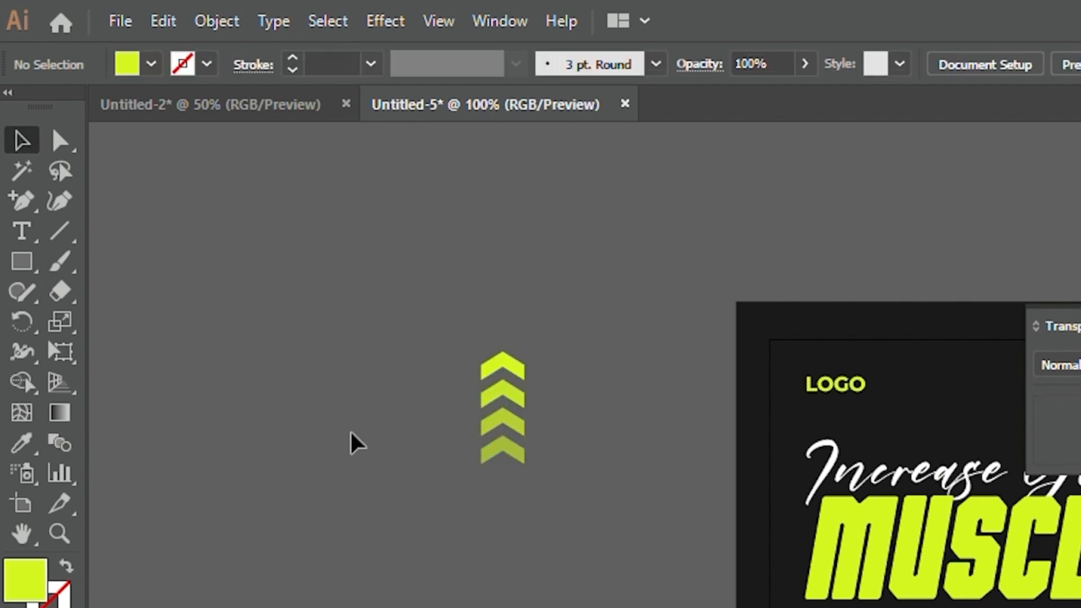
Step: Move the chevron column into the white corner area between the dotted lines and the framed photo
scroll(417, 455, down, 1)
drag(524, 590, 394, 541)
drag(346, 400, 931, 492)
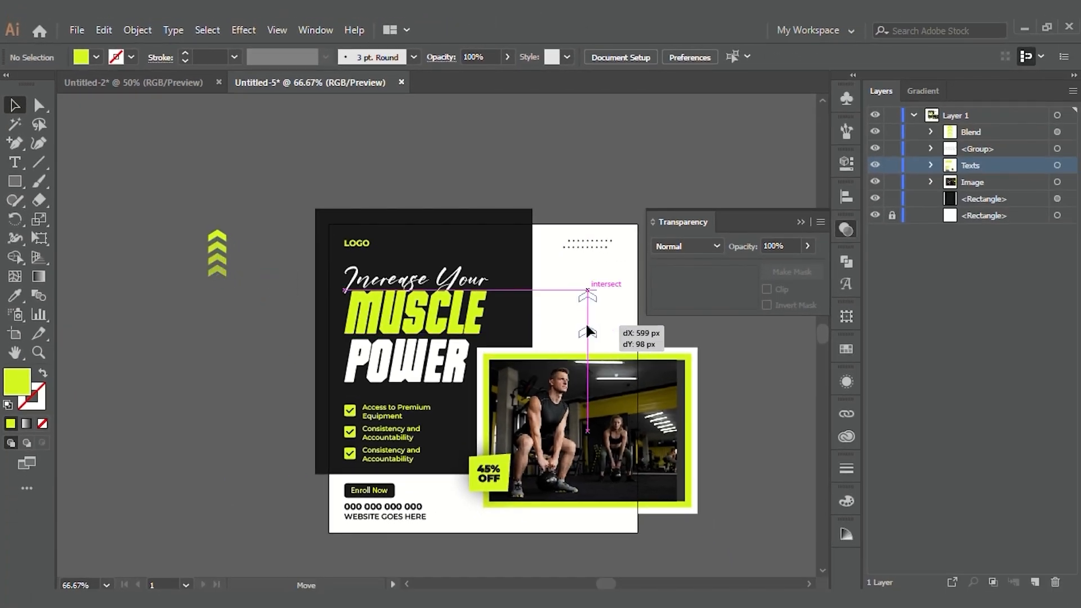
drag(587, 331, 556, 327)
scroll(555, 326, up, 2)
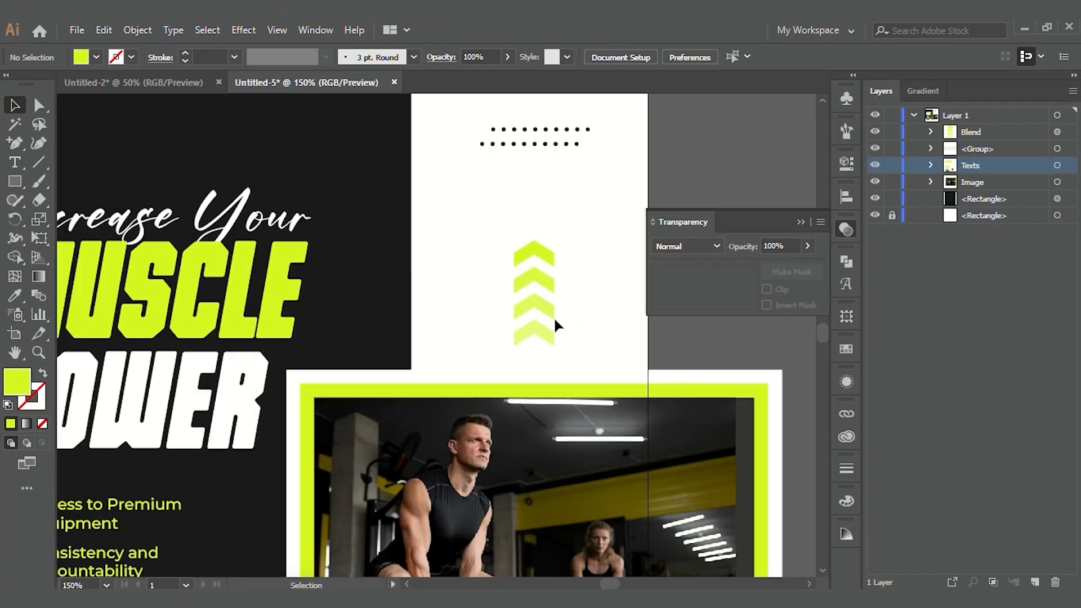
Step: Nudge the chevron column sideways to line it up beneath the dotted lines
click(535, 302)
scroll(532, 304, down, 1)
key(Right)
key(Right)
key(Right)
key(Right)
key(Right)
key(Left)
key(Left)
key(Left)
key(Left)
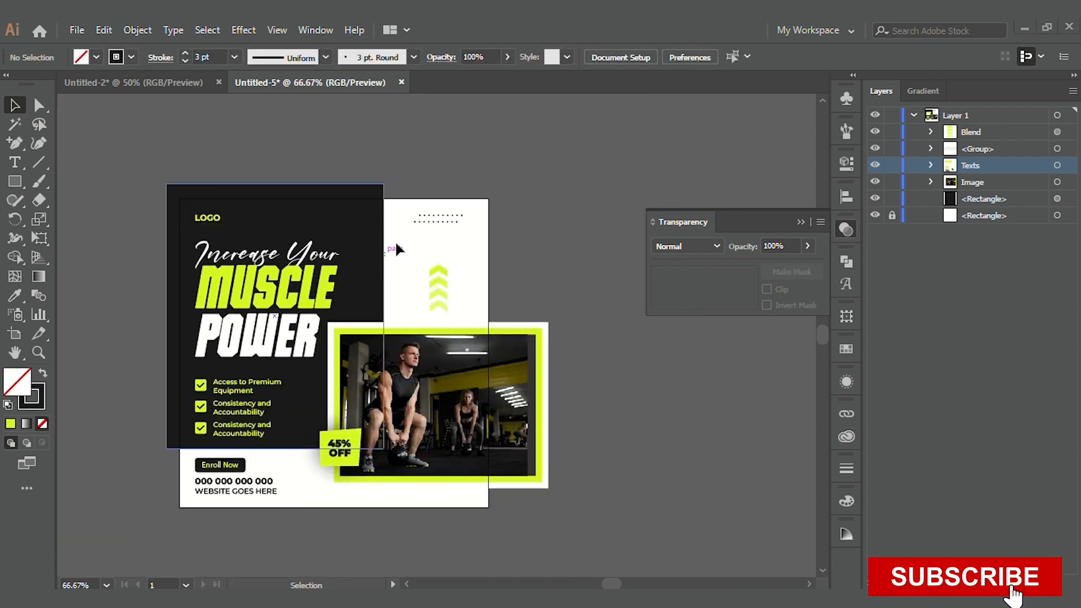
Step: Group the dotted lines with the chevron column and name the group Elements
click(444, 219)
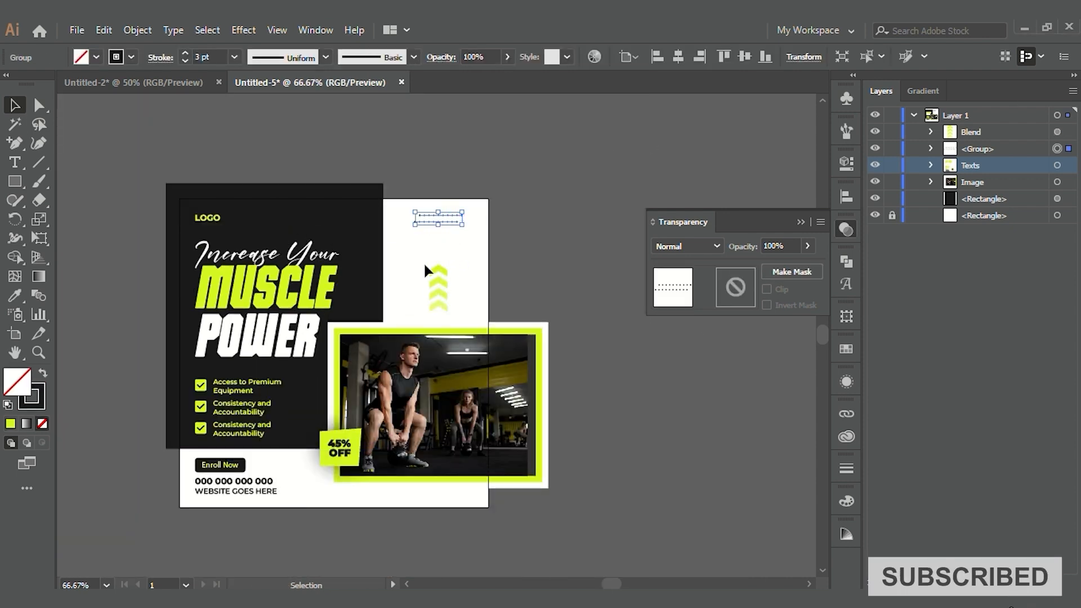
shift+click(433, 307)
key(ctrl+g)
double_click(978, 145)
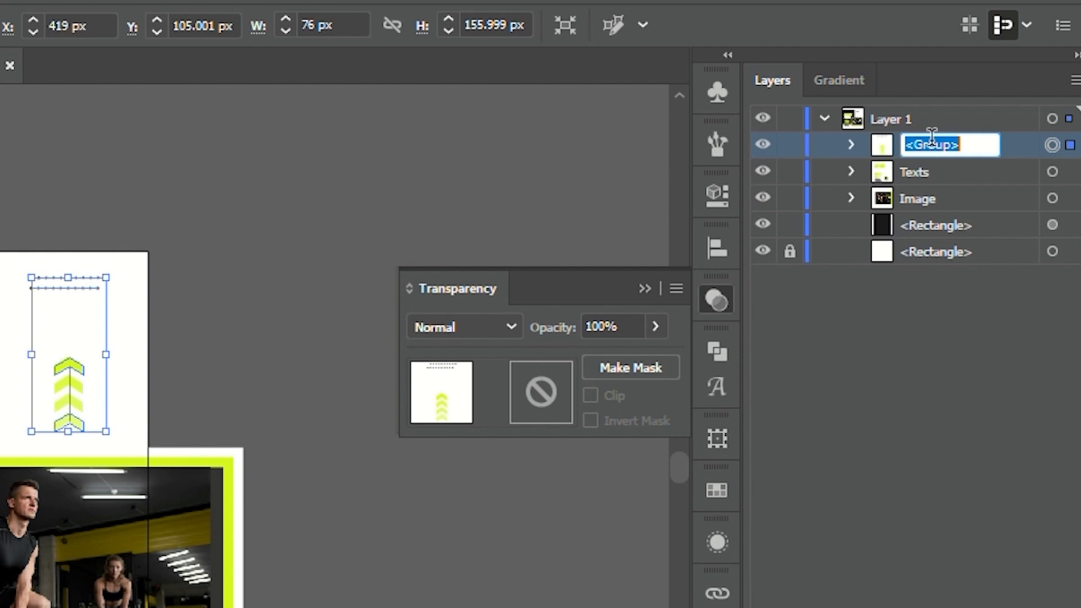
text(Elements)
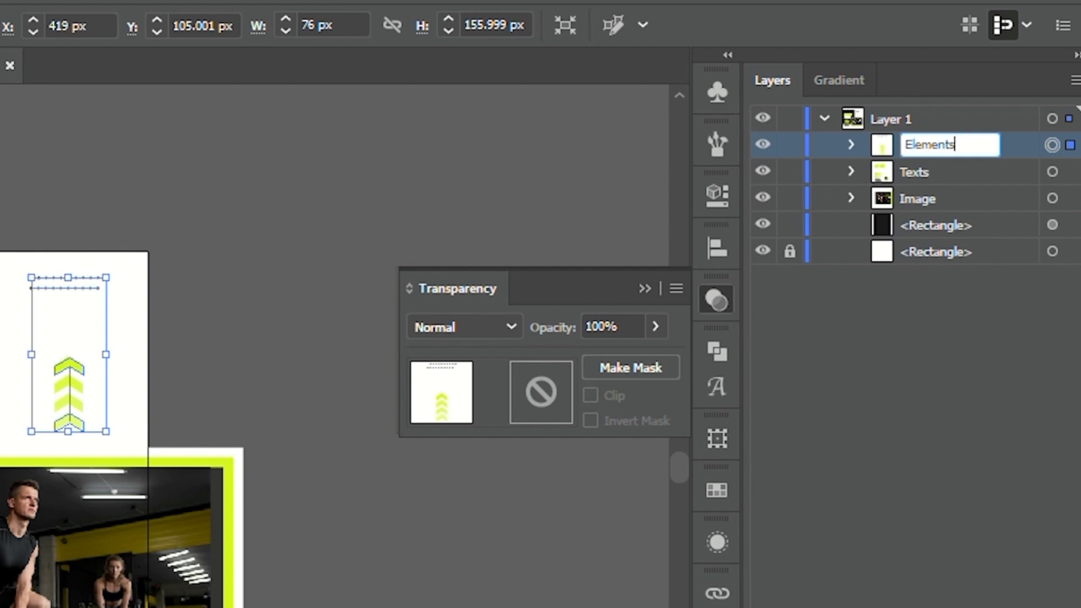
key(Return)
click(313, 366)
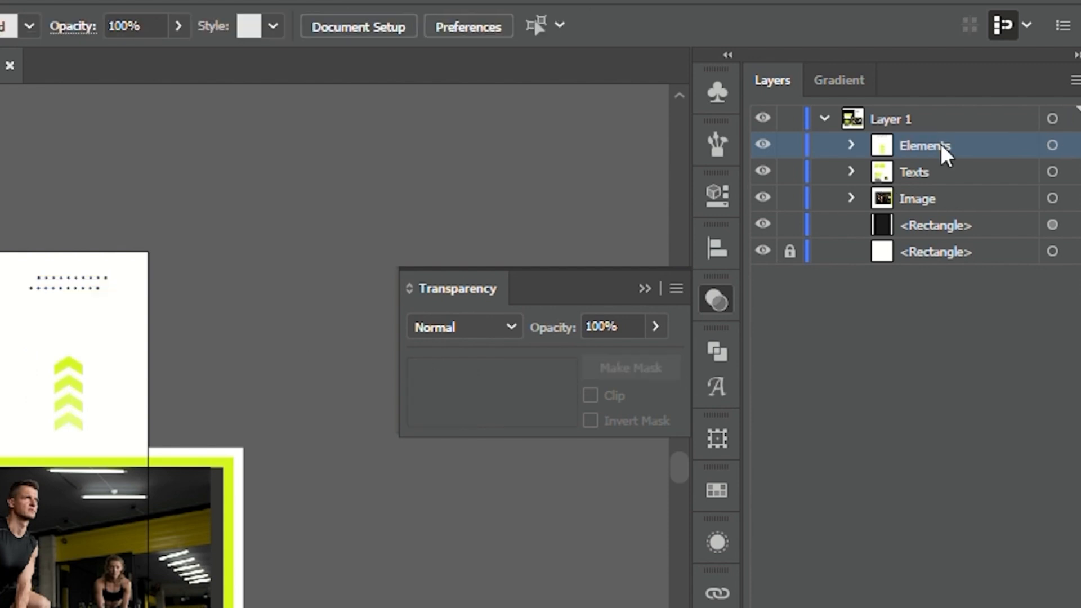
Step: Reorder Elements below Texts and place a copy of the white background rectangle at the top of the layer stack
drag(940, 155, 947, 193)
scroll(344, 549, down, 2)
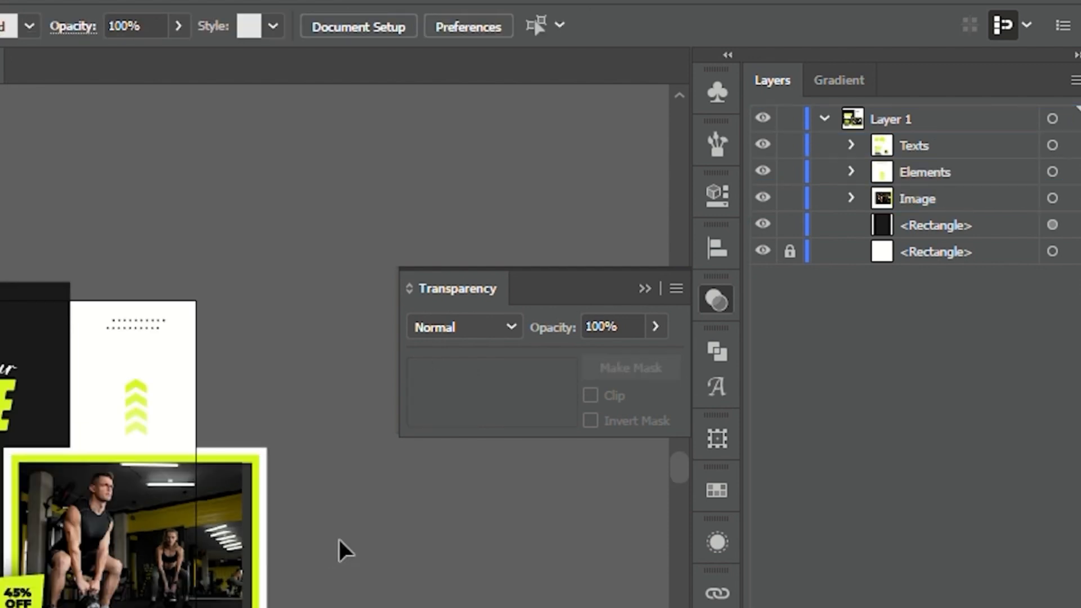
drag(856, 256, 913, 135)
Step: Group the dark rectangle with the white background rectangle beneath it and name the group Bg
click(1064, 278)
shift+click(1052, 251)
key(ctrl+g)
double_click(918, 242)
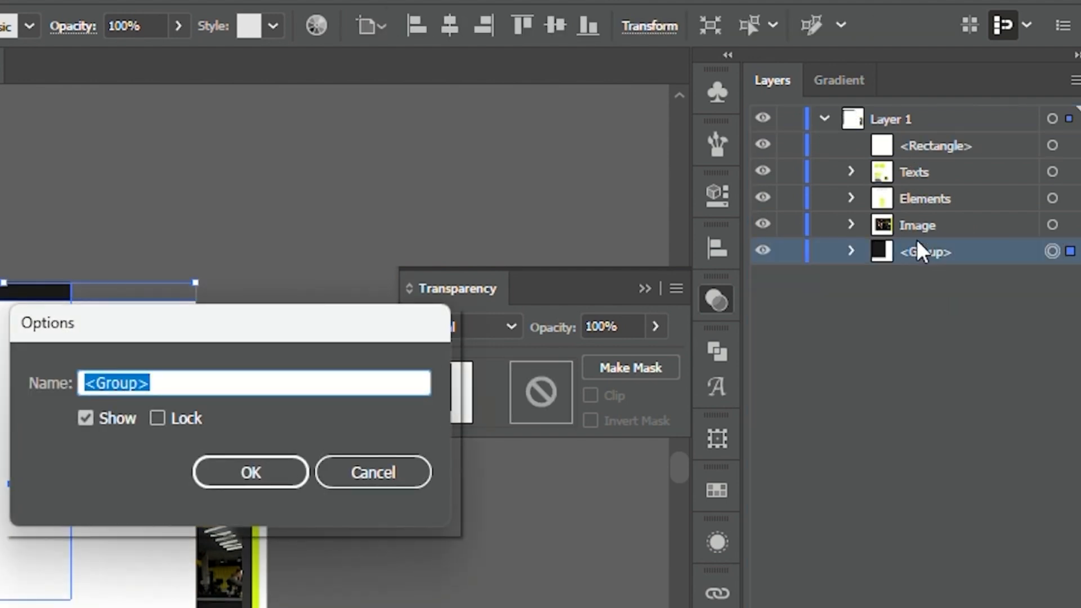
text(Bg)
key(Return)
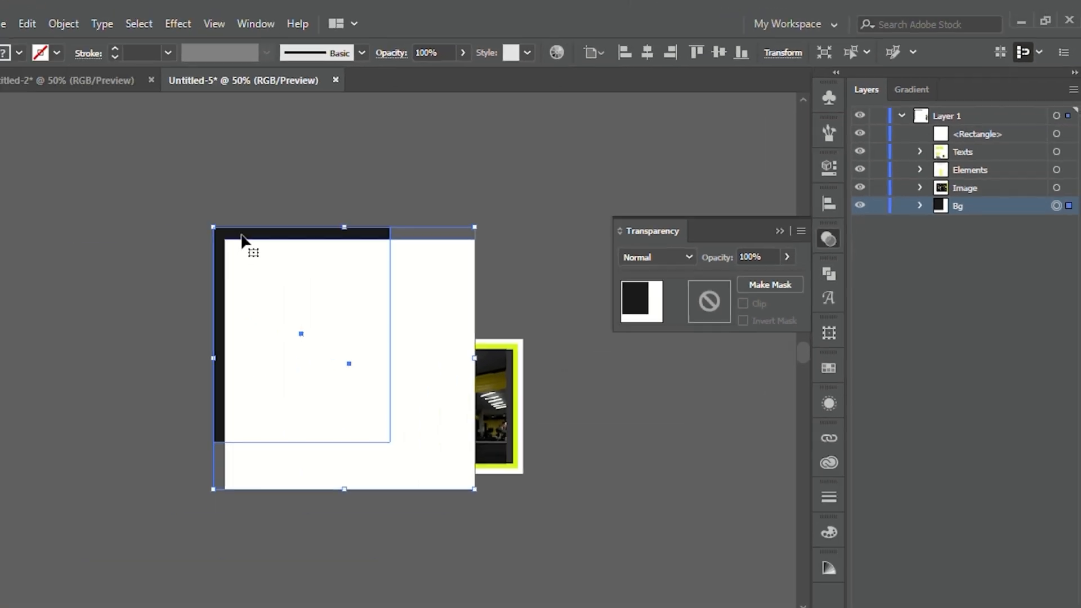
Step: Clip all the artwork to the topmost white rectangle with a clipping mask and name the clip group Design
key(ctrl+a)
key(ctrl+7)
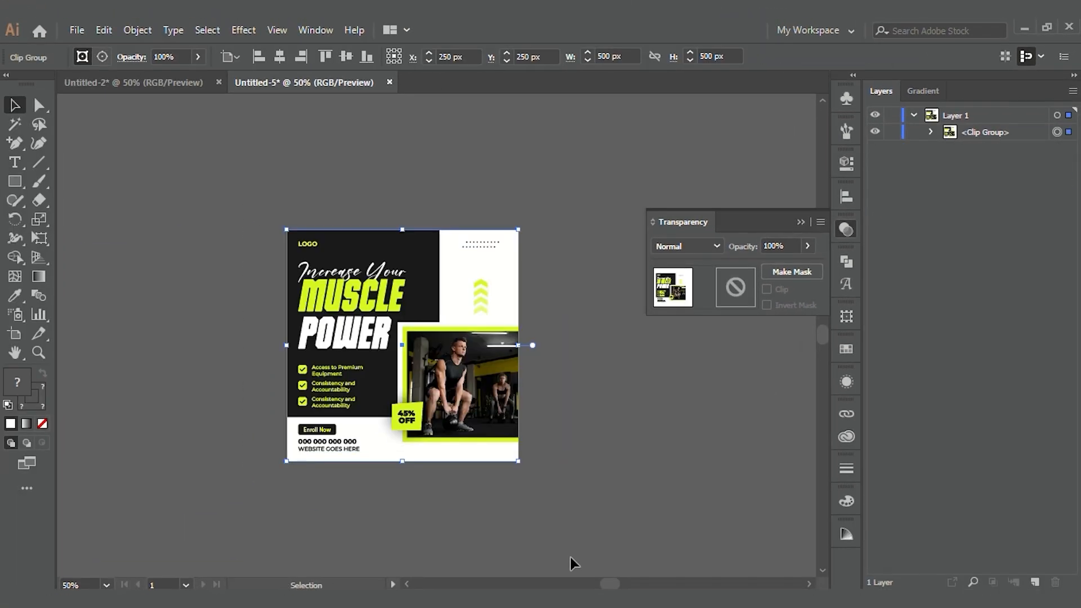
scroll(435, 395, up, 1)
double_click(980, 133)
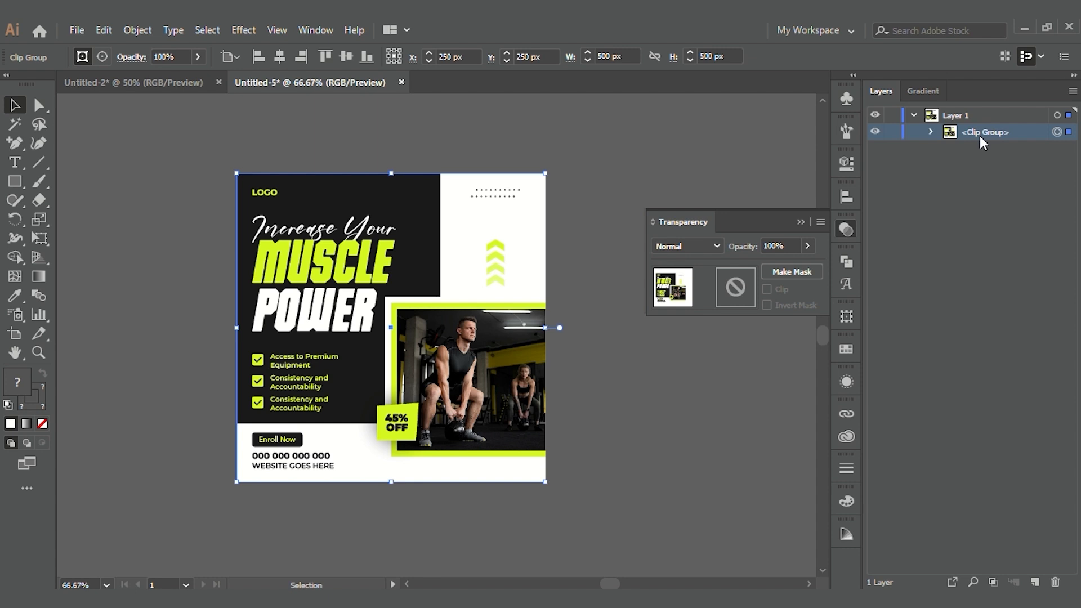
text(Design)
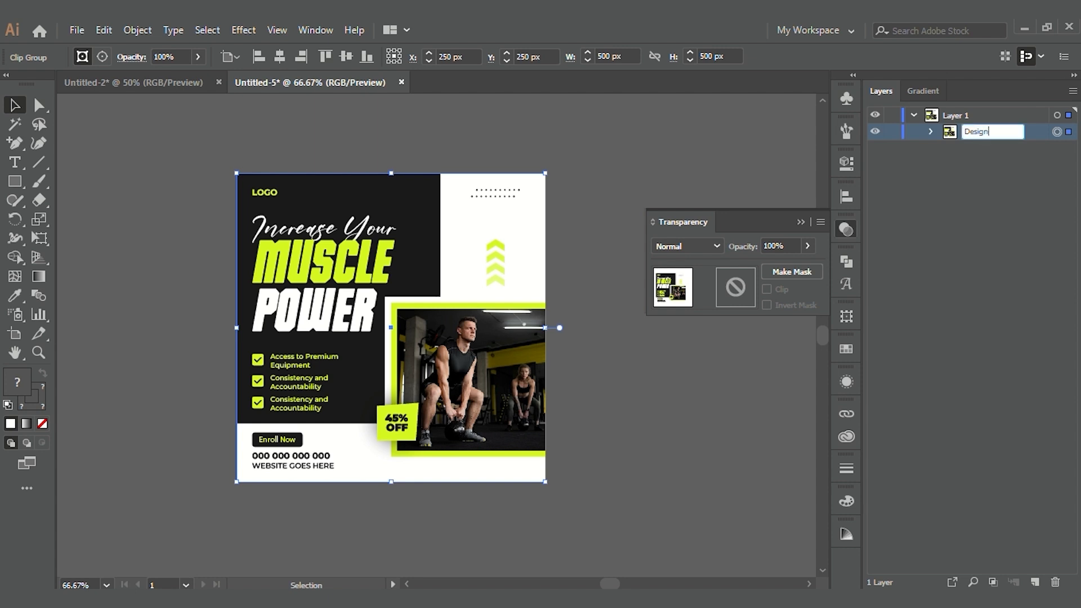
key(Return)
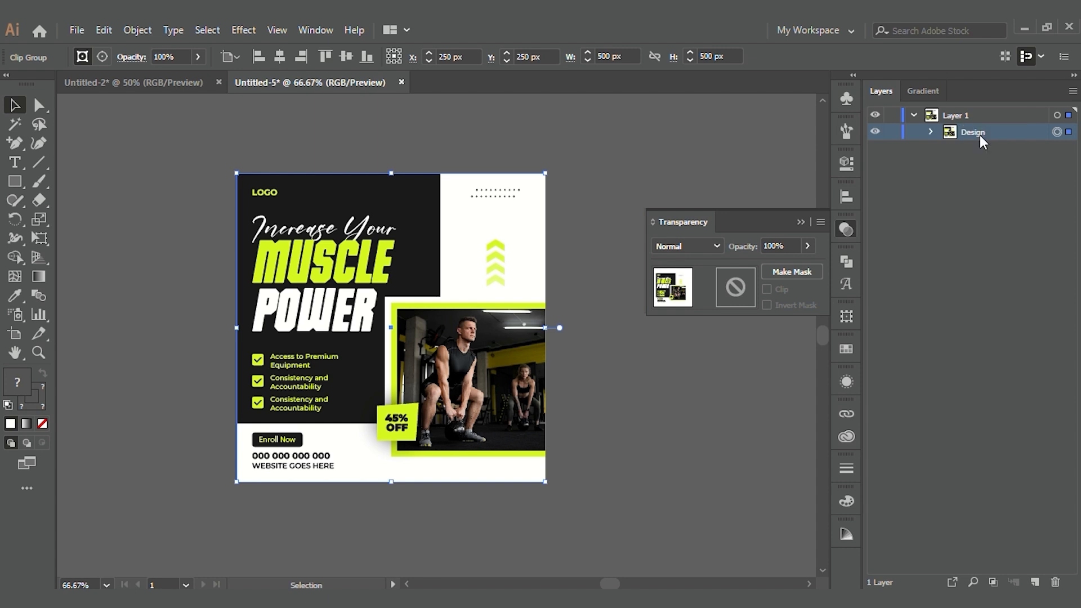